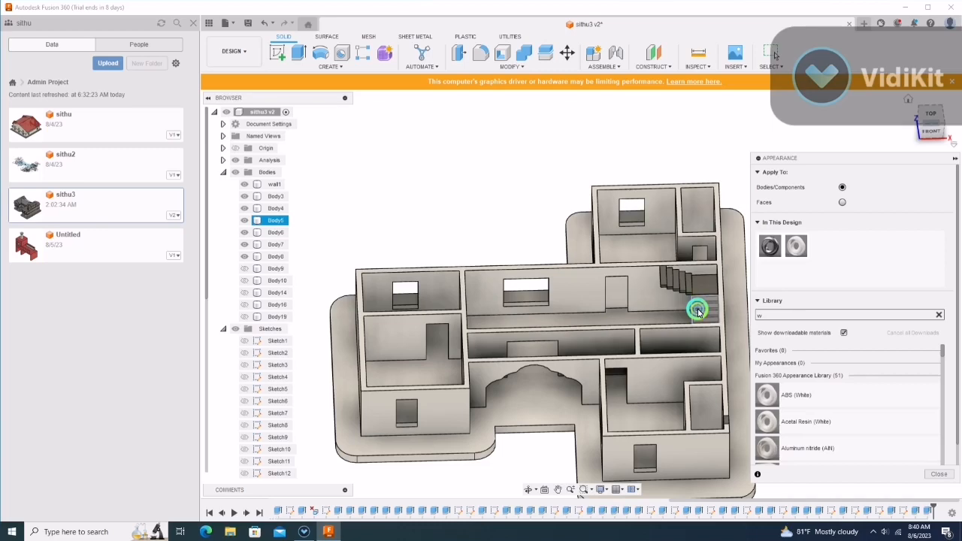
# Step: Select the ground-floor top face of wall1 and search the appearance library for "wo"
pyautogui.keyDown('shift'); pyautogui.moveTo(703, 282); pyautogui.dragTo(801, 399, button='middle'); pyautogui.keyUp('shift')
pyautogui.keyDown('shift'); pyautogui.moveTo(703, 287); pyautogui.dragTo(812, 451, button='middle'); pyautogui.keyUp('shift')
pyautogui.click(713, 496)
pyautogui.keyDown('shift'); pyautogui.moveTo(734, 484); pyautogui.dragTo(739, 321, button='middle'); pyautogui.keyUp('shift')
pyautogui.scroll(5, 739, 315)
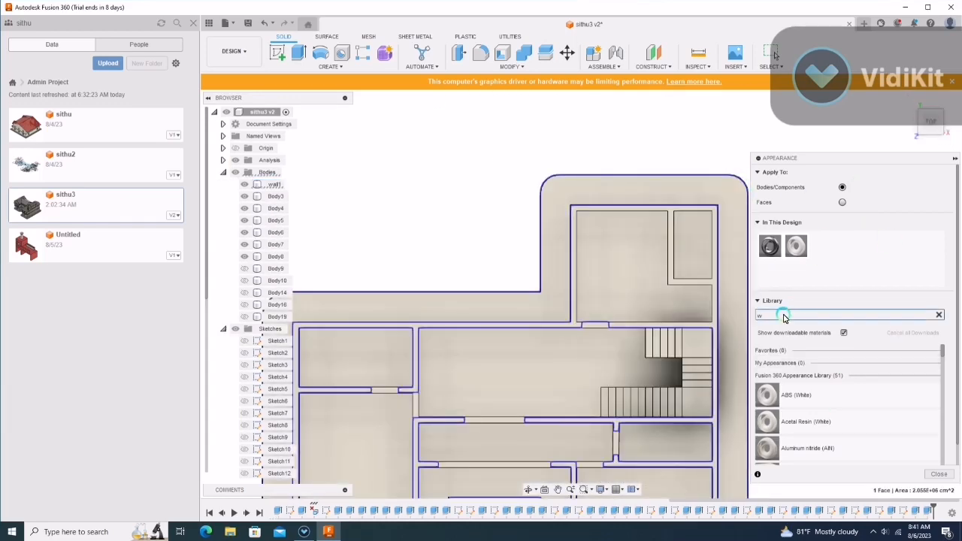
pyautogui.scroll(-3, 835, 405)
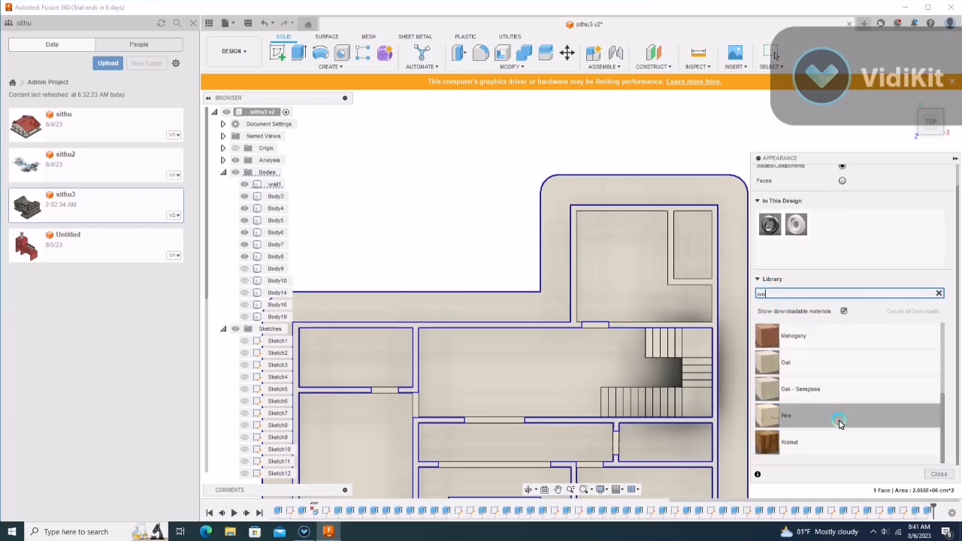
pyautogui.scroll(-2, 839, 423)
# Step: Apply Walnut to the selected ground-floor face and replace it with Mahogany, keeping the rest of wall1 as it is
pyautogui.moveTo(850, 446); pyautogui.dragTo(688, 397)
pyautogui.scroll(-2, 689, 397)
pyautogui.click(584, 331)
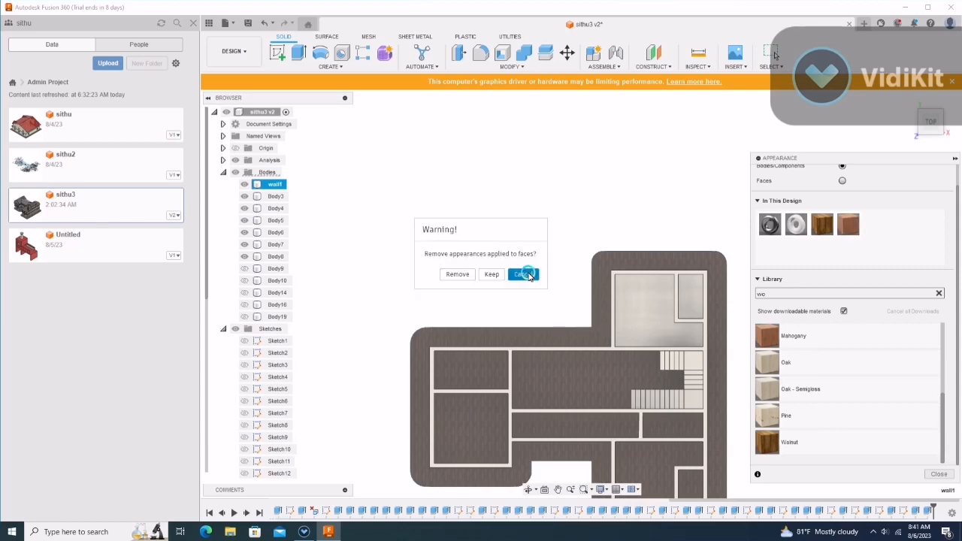
pyautogui.click(523, 274)
# Step: Try the Pine appearance on the ground-floor face
pyautogui.click(930, 133)
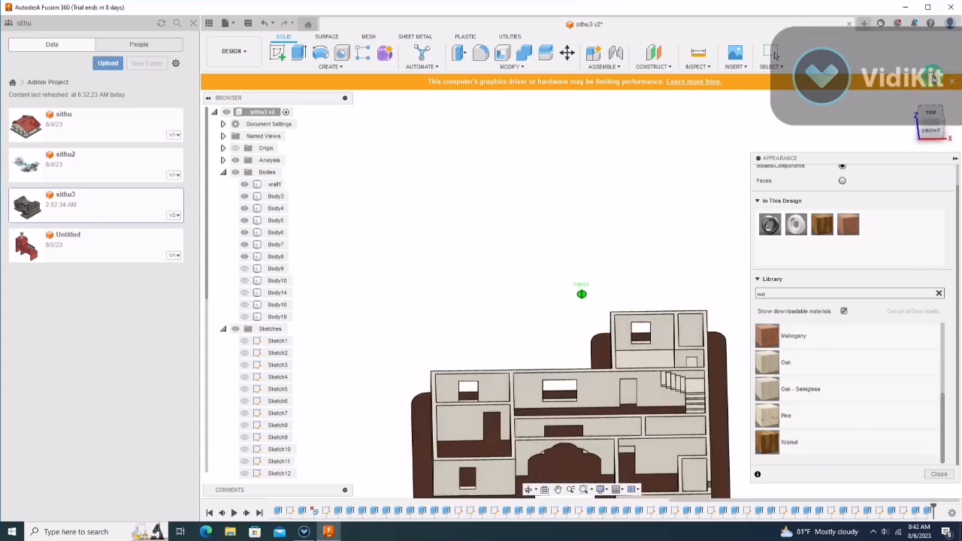
pyautogui.moveTo(806, 418); pyautogui.dragTo(796, 427)
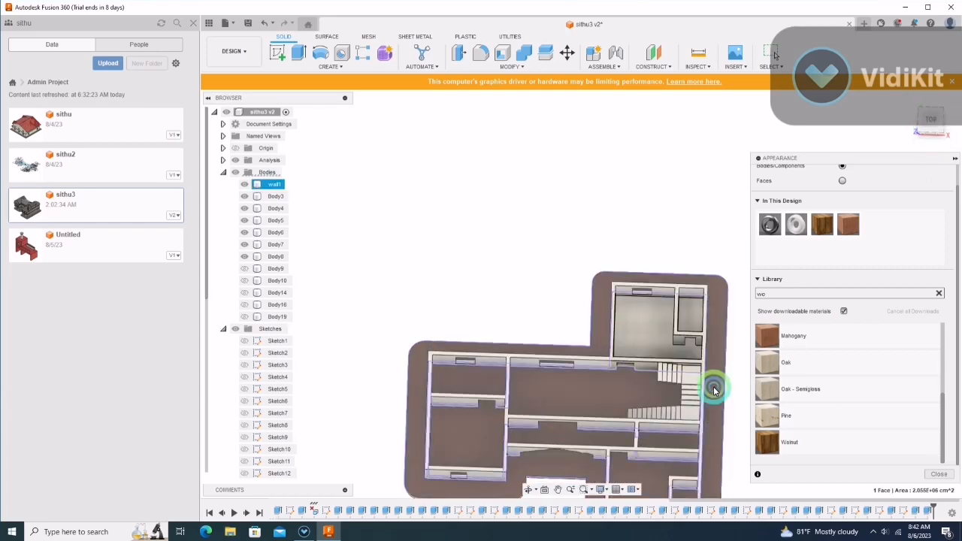
pyautogui.moveTo(714, 389); pyautogui.dragTo(732, 419)
pyautogui.moveTo(931, 120); pyautogui.dragTo(942, 69)
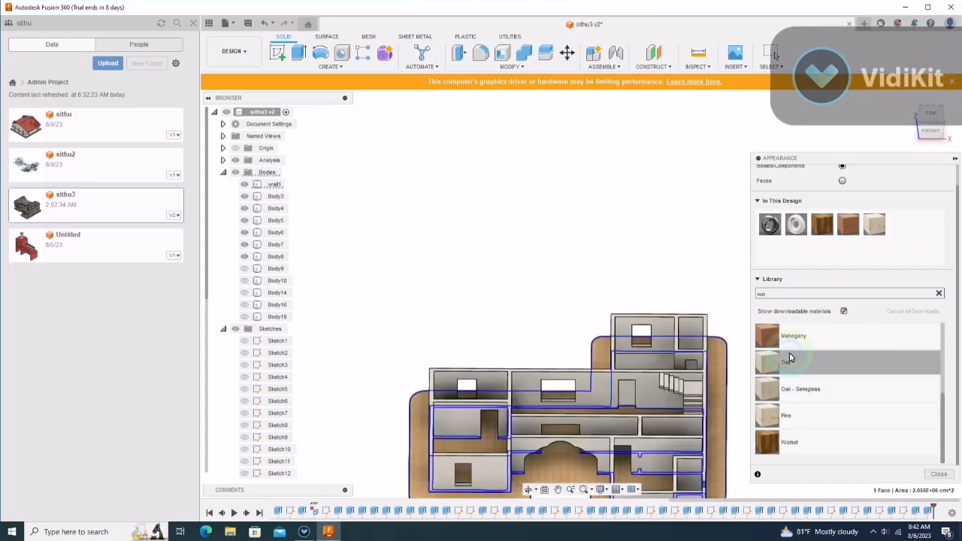
# Step: Reapply Mahogany to the ground-floor face and apply Walnut to the ground-floor staircase and its landing
pyautogui.click(944, 145)
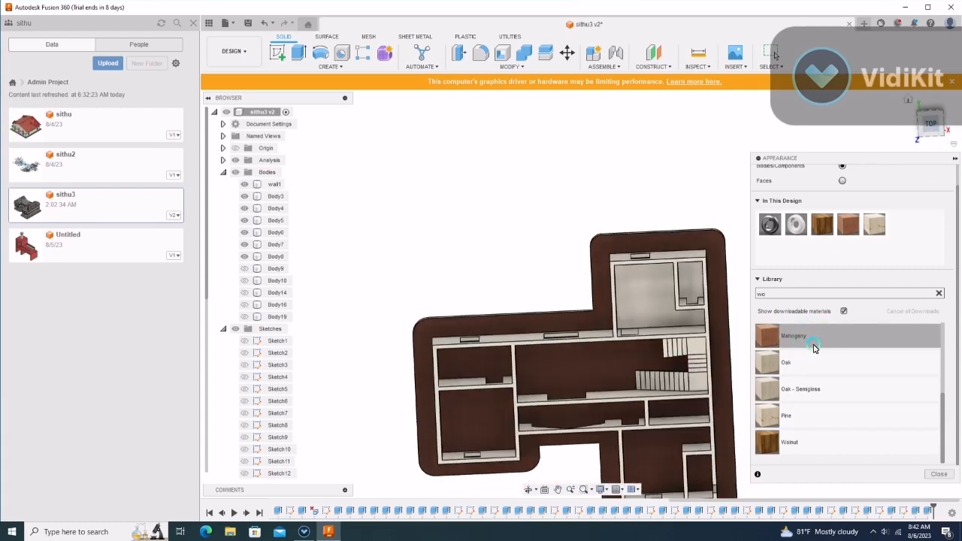
pyautogui.moveTo(768, 337); pyautogui.dragTo(751, 342)
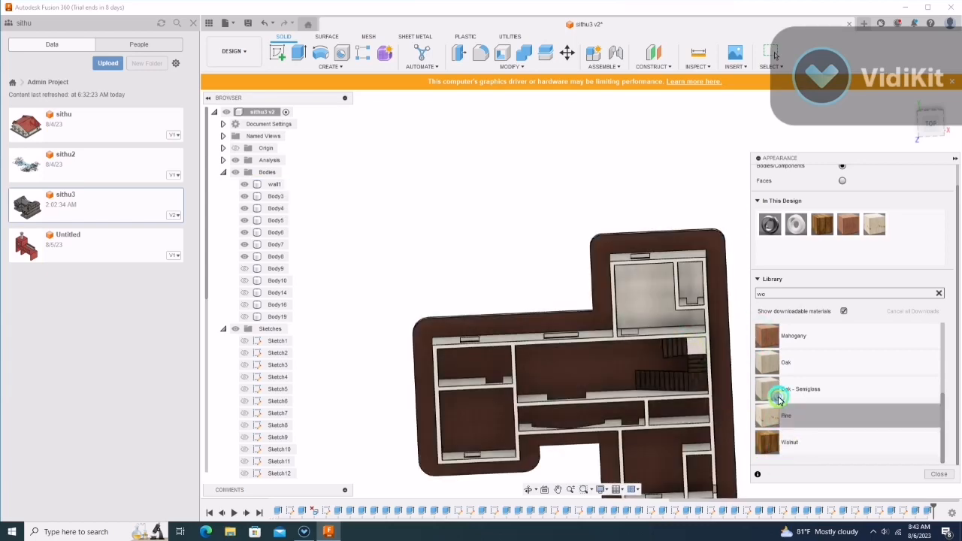
pyautogui.moveTo(779, 398); pyautogui.dragTo(699, 346)
# Step: Apply the Mahogany appearance to the vertical edge faces all around the ground-floor slab
pyautogui.click(927, 114)
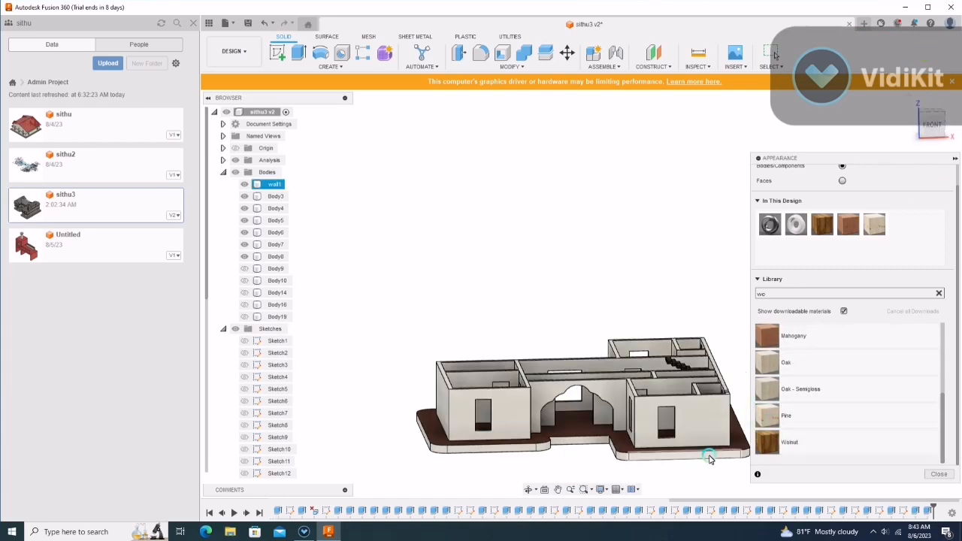
pyautogui.scroll(3, 689, 427)
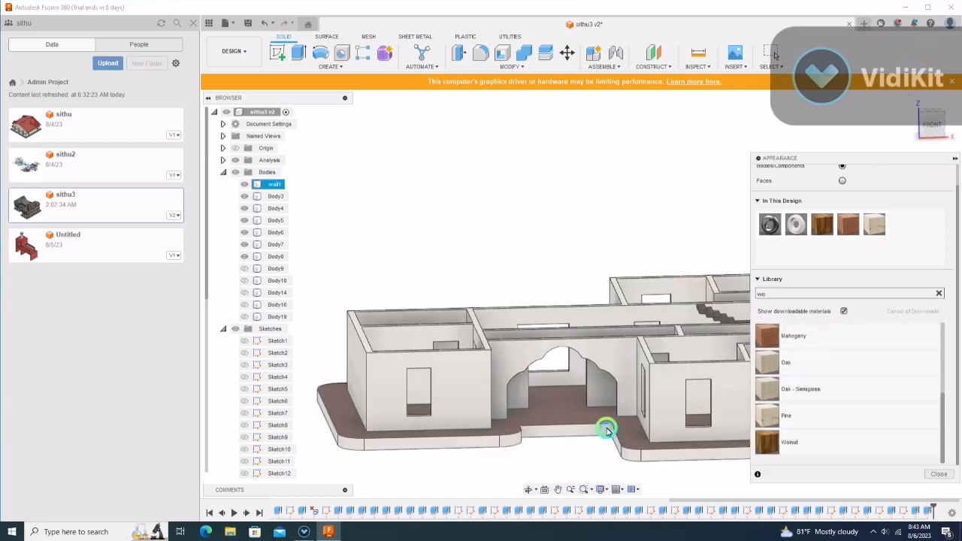
pyautogui.click(596, 451)
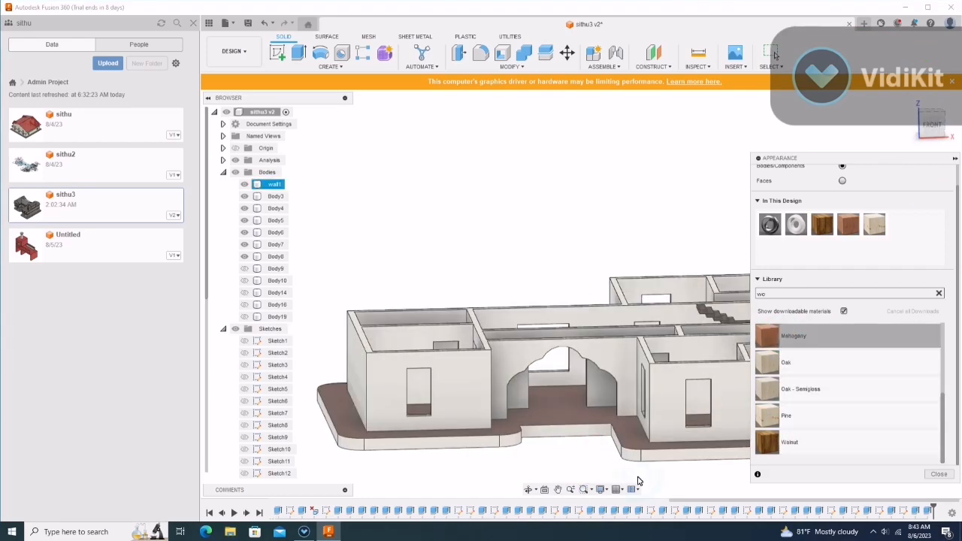
pyautogui.click(565, 430)
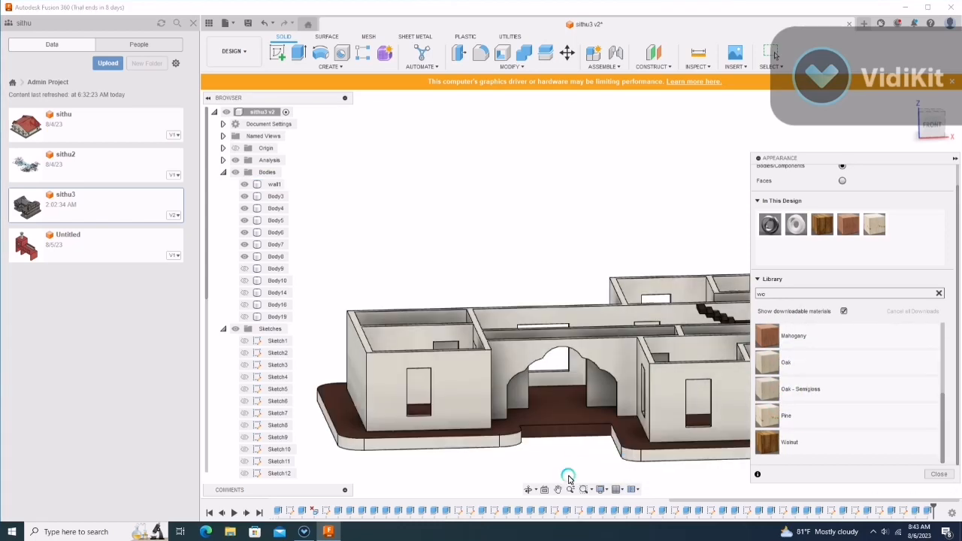
pyautogui.click(387, 450)
pyautogui.click(591, 450)
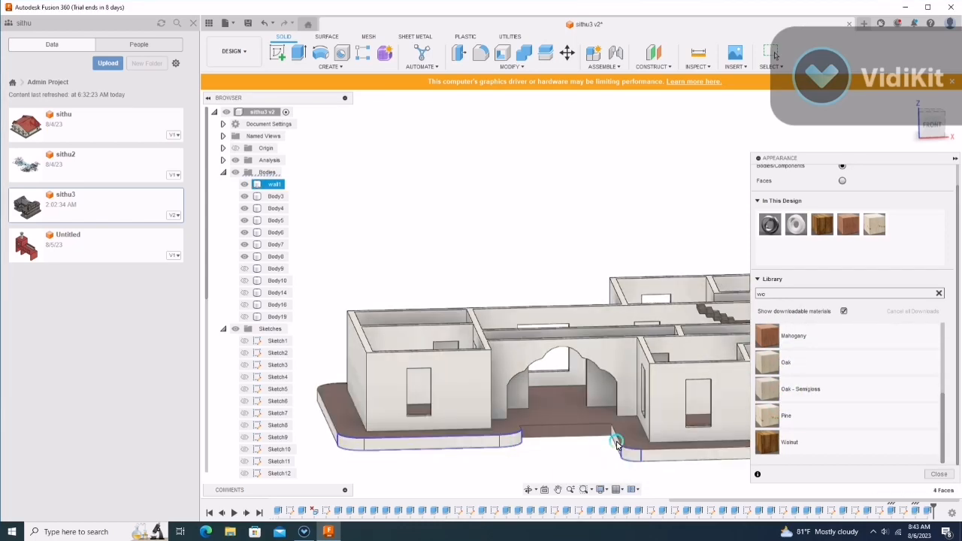
pyautogui.click(908, 99)
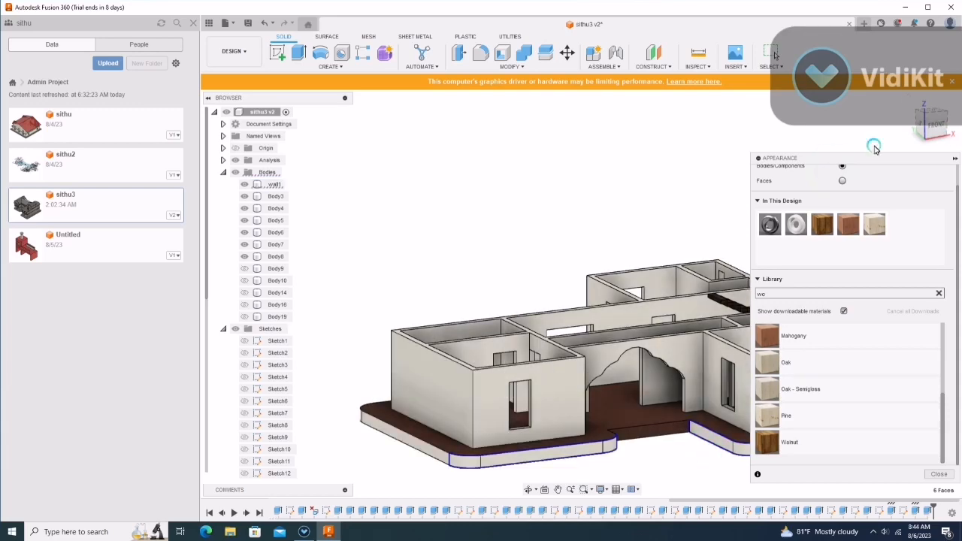
pyautogui.keyDown('shift'); pyautogui.moveTo(874, 143); pyautogui.dragTo(894, 196, button='middle'); pyautogui.keyUp('shift')
pyautogui.click(341, 415)
# Step: Show Body9 and apply the Mahogany appearance to its upper-floor top face
pyautogui.click(244, 269)
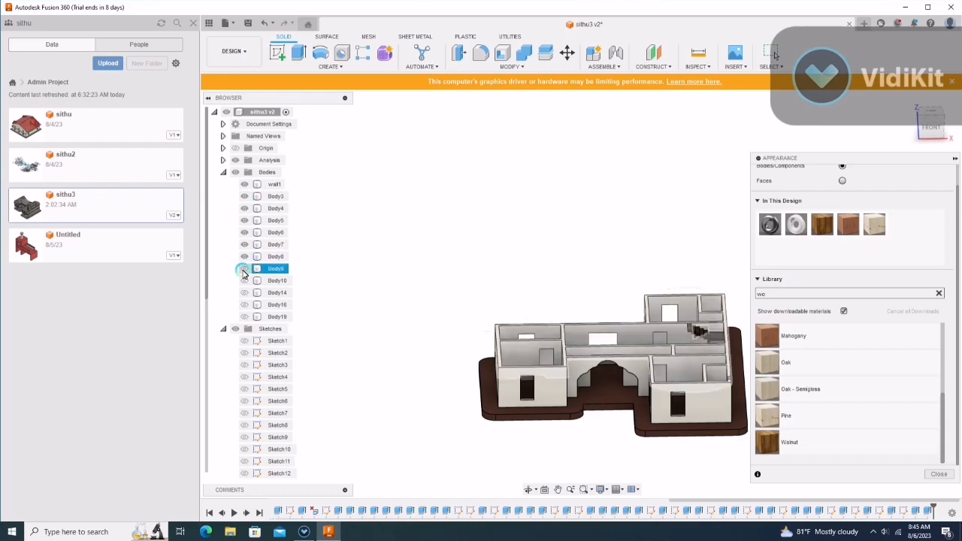
pyautogui.click(243, 269)
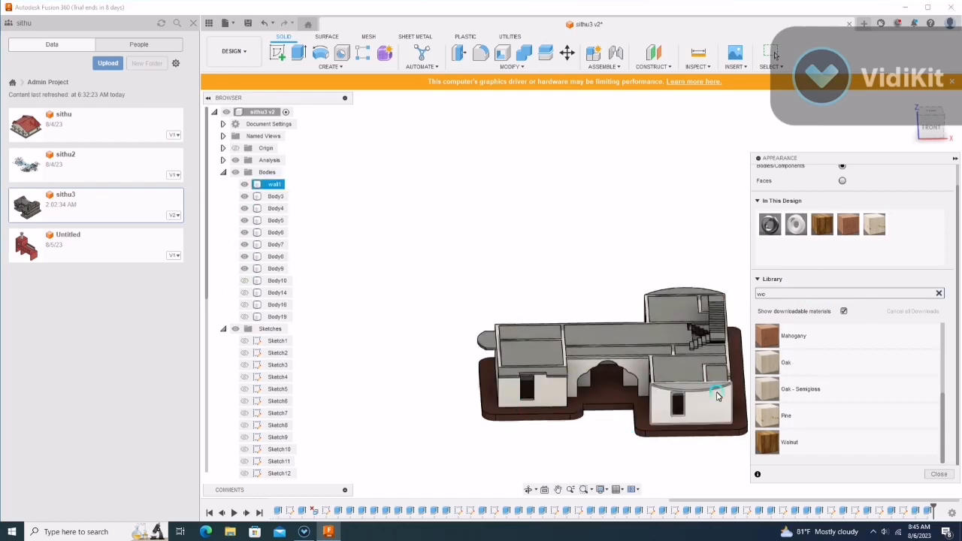
pyautogui.click(942, 142)
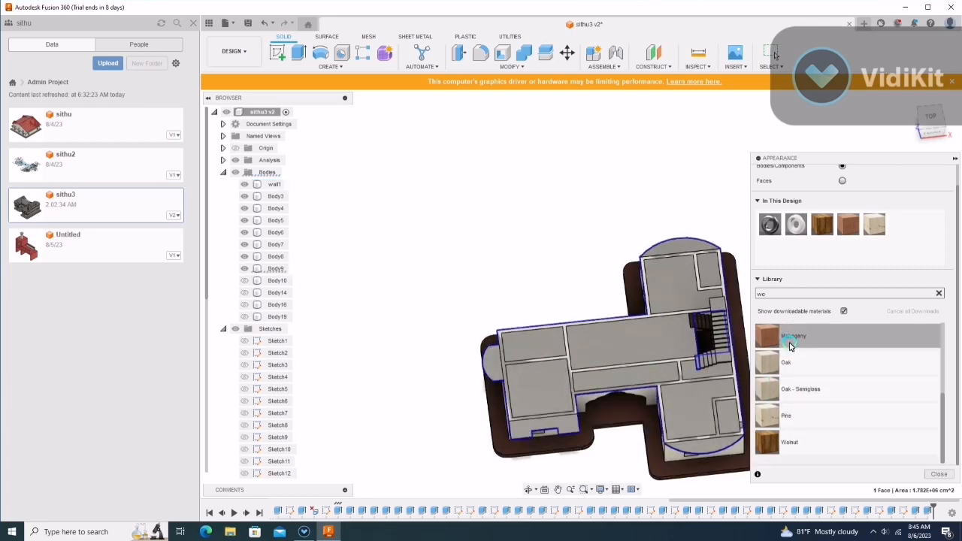
pyautogui.moveTo(790, 345); pyautogui.dragTo(582, 294)
# Step: Try to apply the Walnut appearance to the two landings of the upper staircase
pyautogui.click(945, 112)
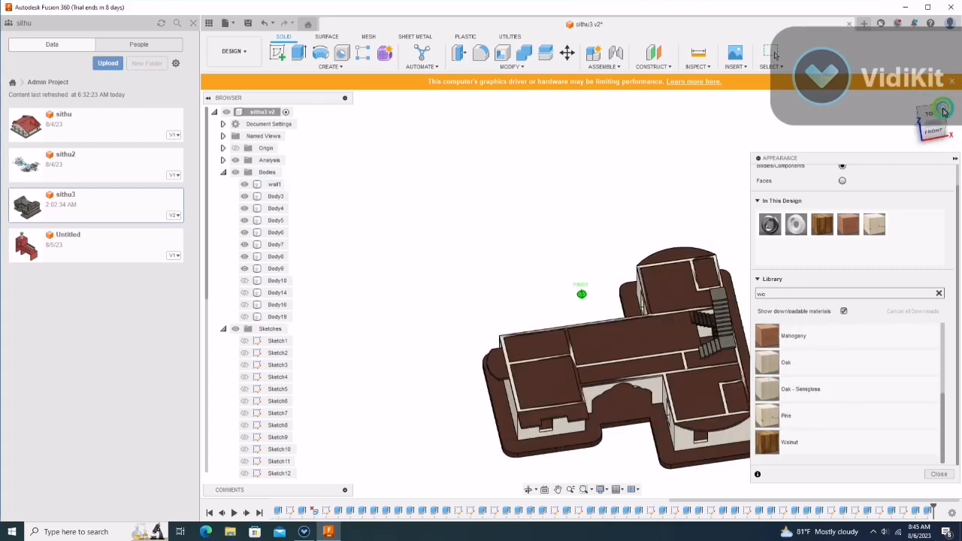
pyautogui.scroll(5, 720, 361)
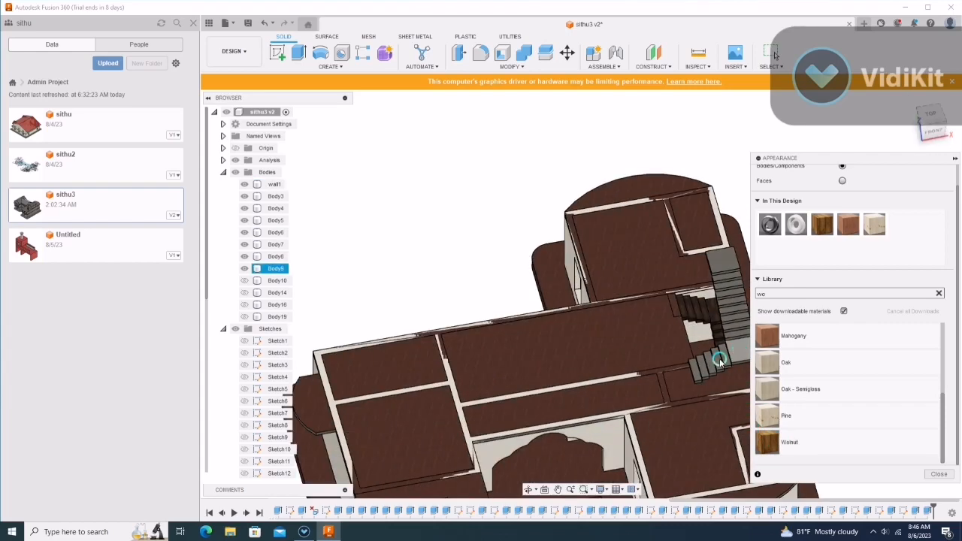
pyautogui.click(727, 364)
pyautogui.click(729, 355)
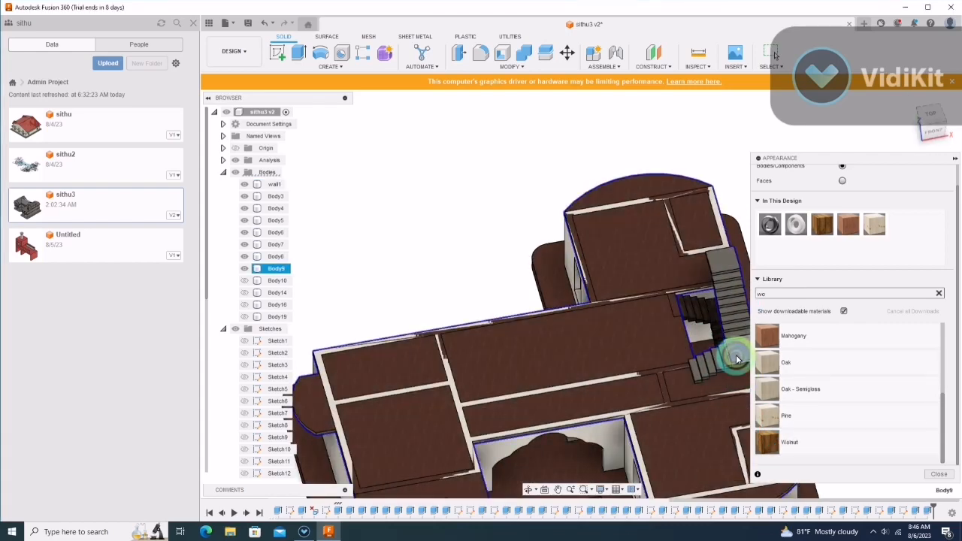
pyautogui.click(721, 261)
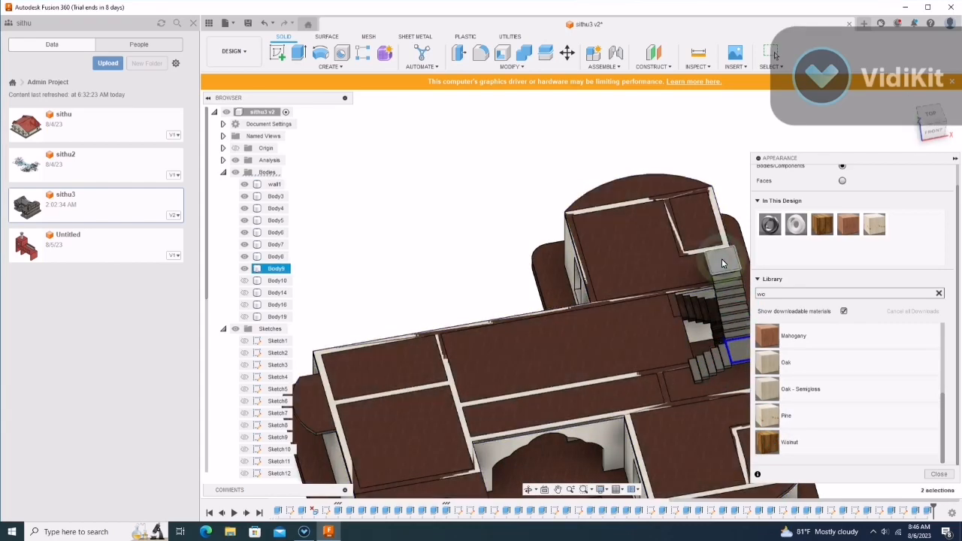
pyautogui.moveTo(796, 444); pyautogui.dragTo(731, 360)
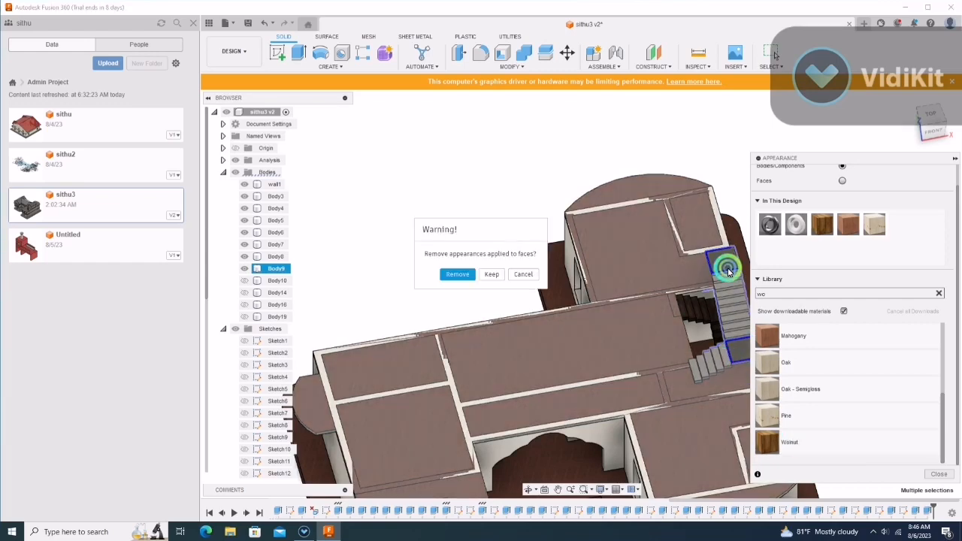
pyautogui.scroll(-4, 677, 383)
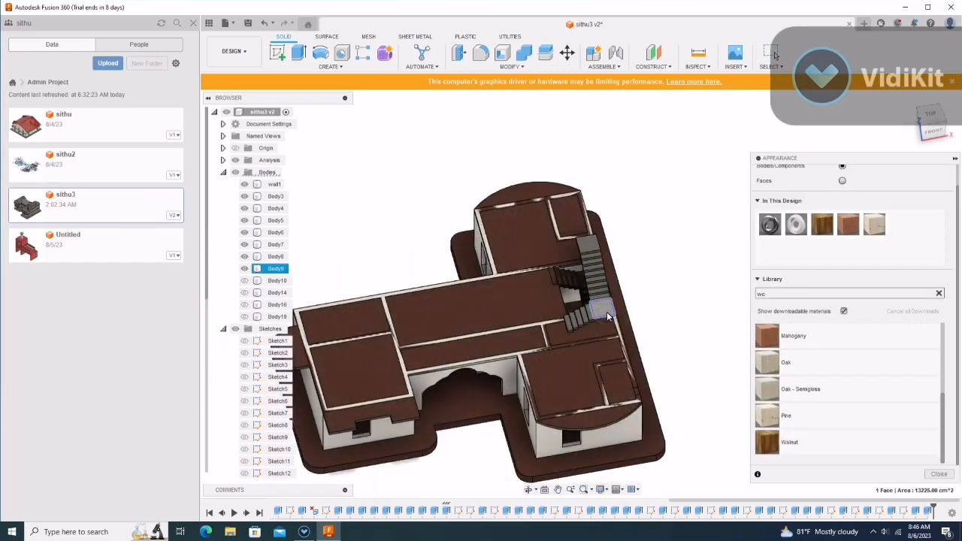
# Step: Select the treads and landings of the upper staircase together and apply the Walnut appearance to them
pyautogui.click(583, 333)
pyautogui.scroll(6, 579, 318)
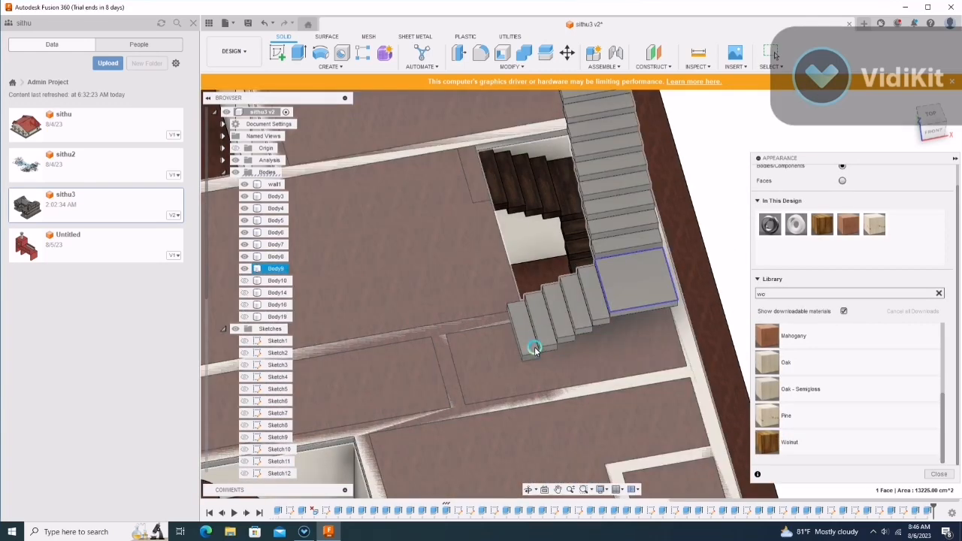
pyautogui.keyDown('ctrl'); pyautogui.click(547, 344); pyautogui.keyUp('ctrl')
pyautogui.keyDown('ctrl'); pyautogui.click(563, 336); pyautogui.keyUp('ctrl')
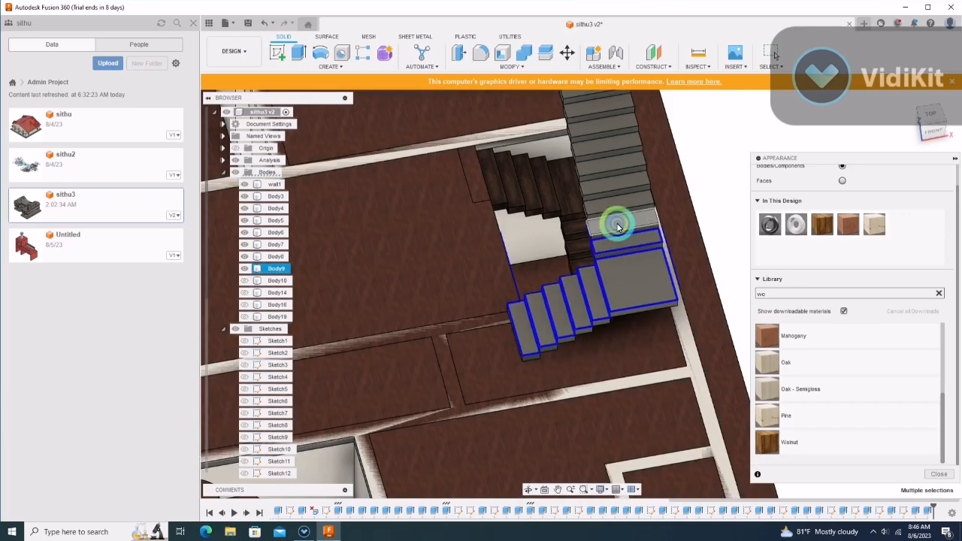
pyautogui.keyDown('ctrl'); pyautogui.click(608, 170); pyautogui.keyUp('ctrl')
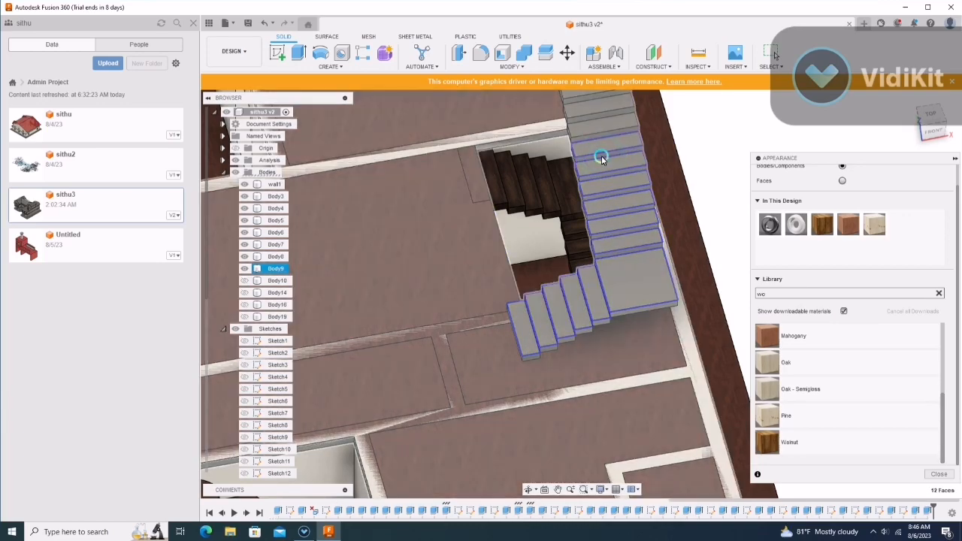
pyautogui.keyDown('ctrl'); pyautogui.click(604, 122); pyautogui.keyUp('ctrl')
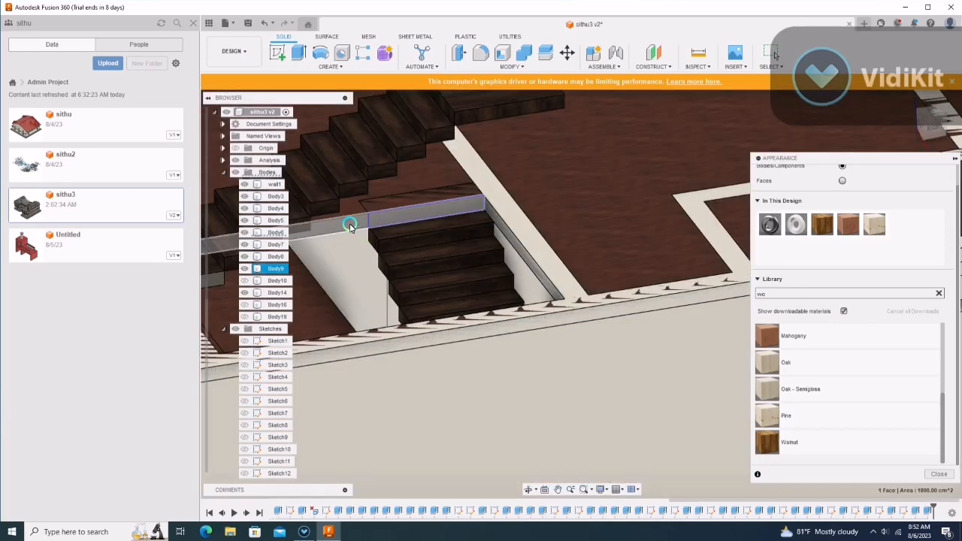
pyautogui.click(791, 447)
# Step: Show Body14 and apply the Walnut appearance to the remaining grey side and rear faces of the upper staircase
pyautogui.moveTo(398, 206)
pyautogui.keyDown('shift'); pyautogui.mouseDown(button='middle')
pyautogui.moveTo(386, 241)
pyautogui.moveTo(421, 230)
pyautogui.moveTo(469, 255)
pyautogui.moveTo(947, 124)
pyautogui.mouseUp(button='middle'); pyautogui.keyUp('shift')
pyautogui.click(947, 125)
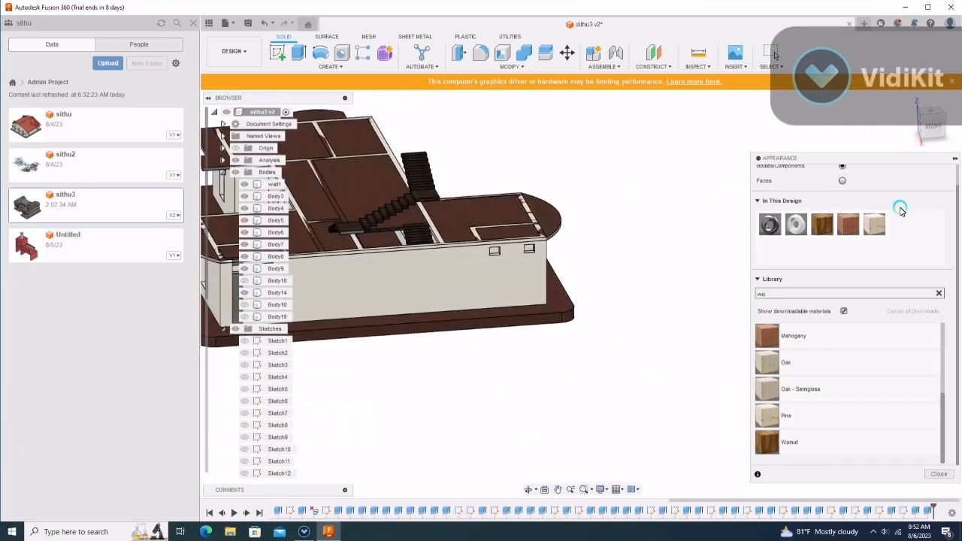
pyautogui.scroll(8, 450, 182)
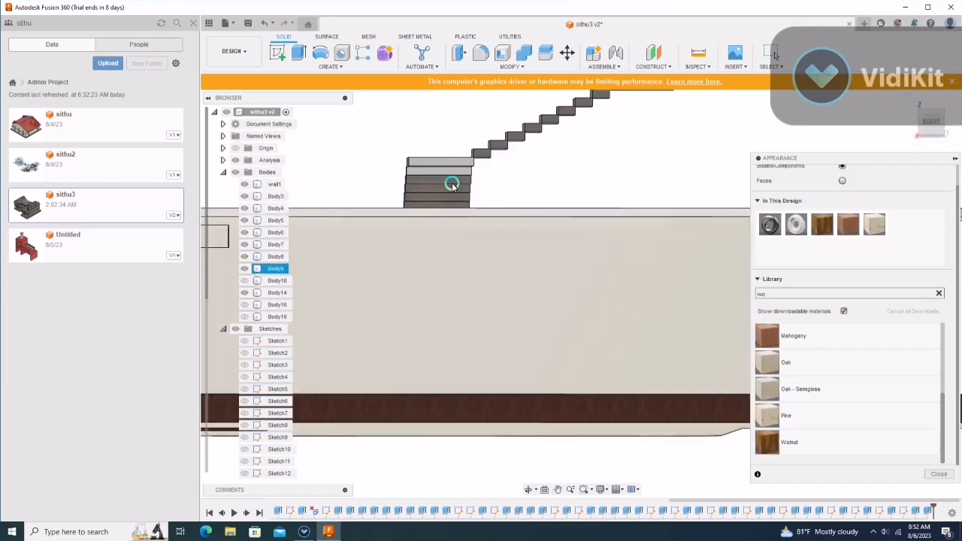
pyautogui.click(419, 184)
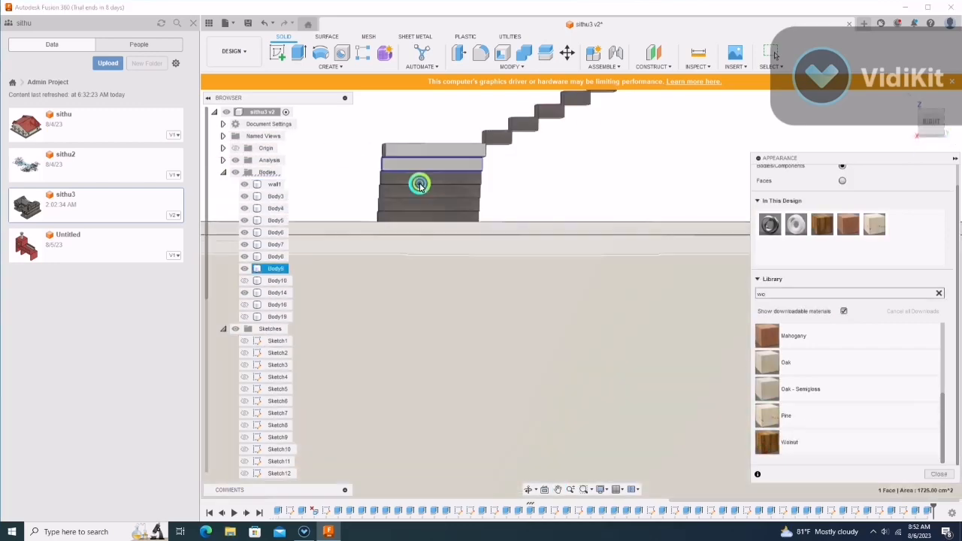
pyautogui.click(945, 127)
pyautogui.moveTo(394, 311); pyautogui.dragTo(371, 283, button='middle')
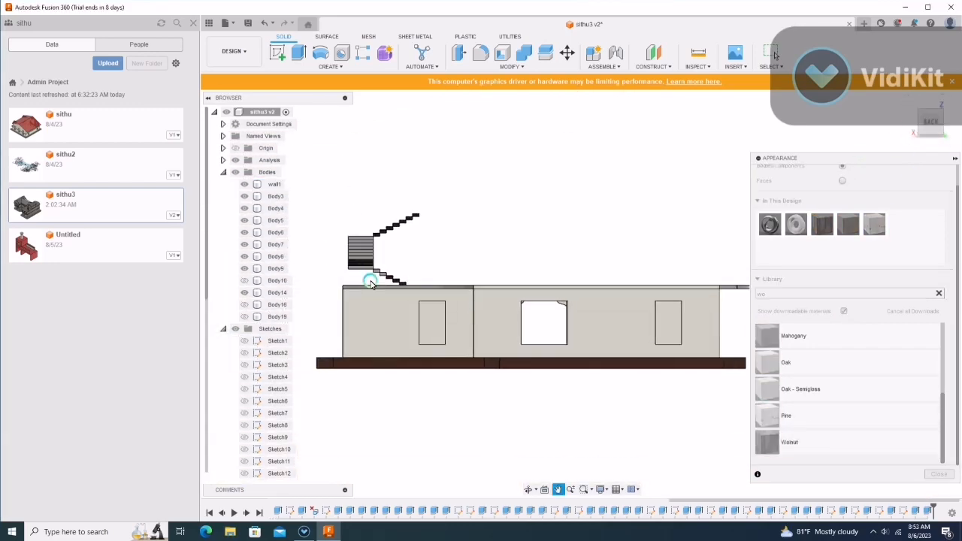
pyautogui.scroll(5, 371, 283)
pyautogui.click(440, 253)
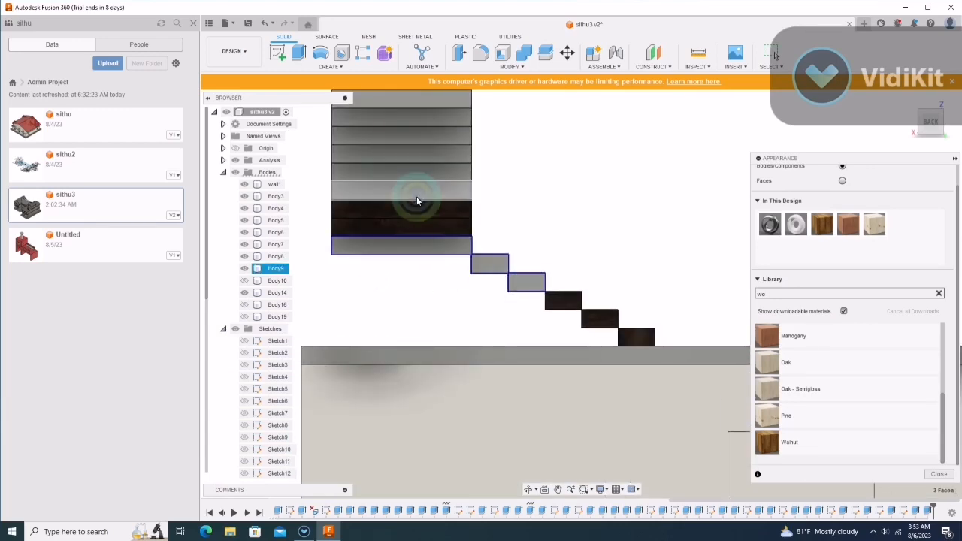
pyautogui.click(417, 145)
pyautogui.scroll(2, 434, 198)
pyautogui.scroll(-1, 426, 170)
pyautogui.click(403, 150)
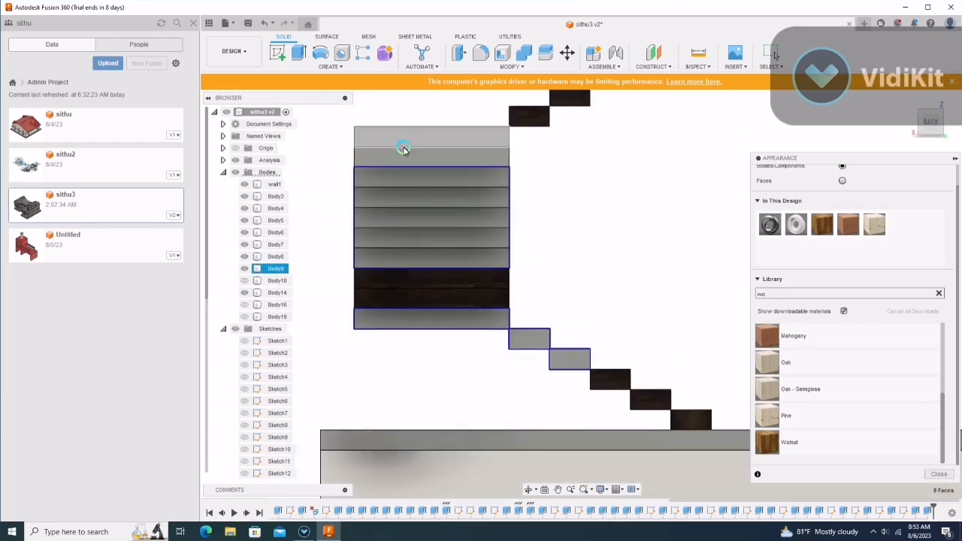
pyautogui.moveTo(780, 458); pyautogui.dragTo(421, 219)
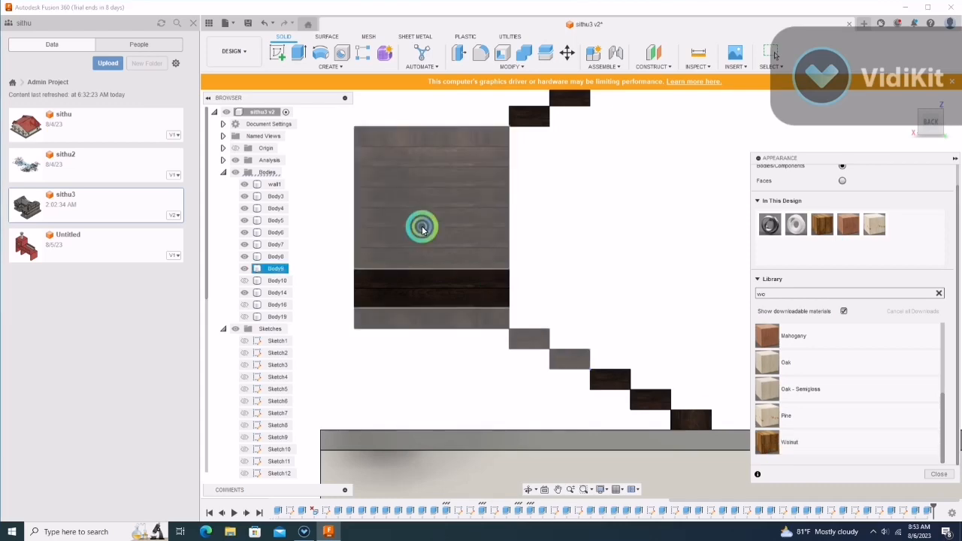
pyautogui.click(893, 118)
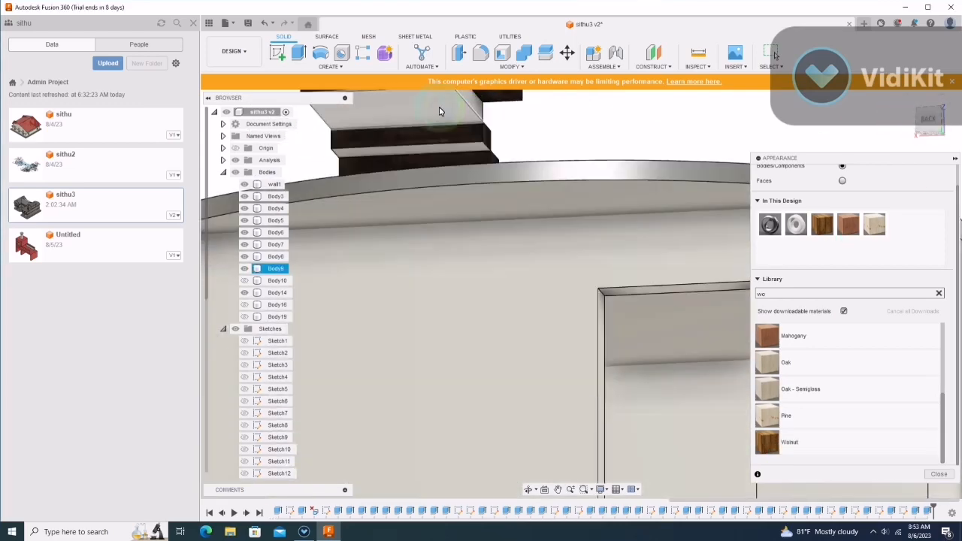
# Step: Apply the Walnut appearance to the remaining grey faces of the upper staircase's lowest flight
pyautogui.click(668, 350)
pyautogui.click(930, 119)
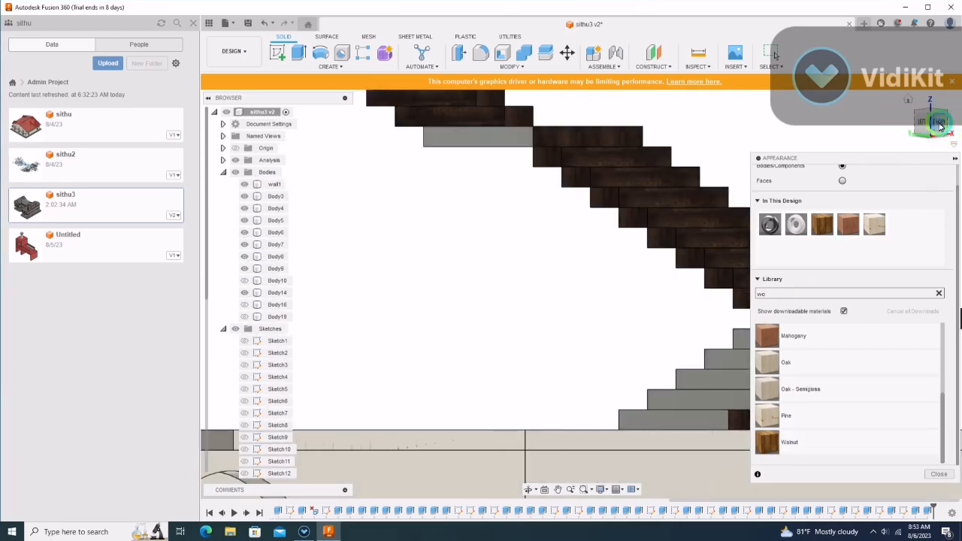
pyautogui.click(412, 143)
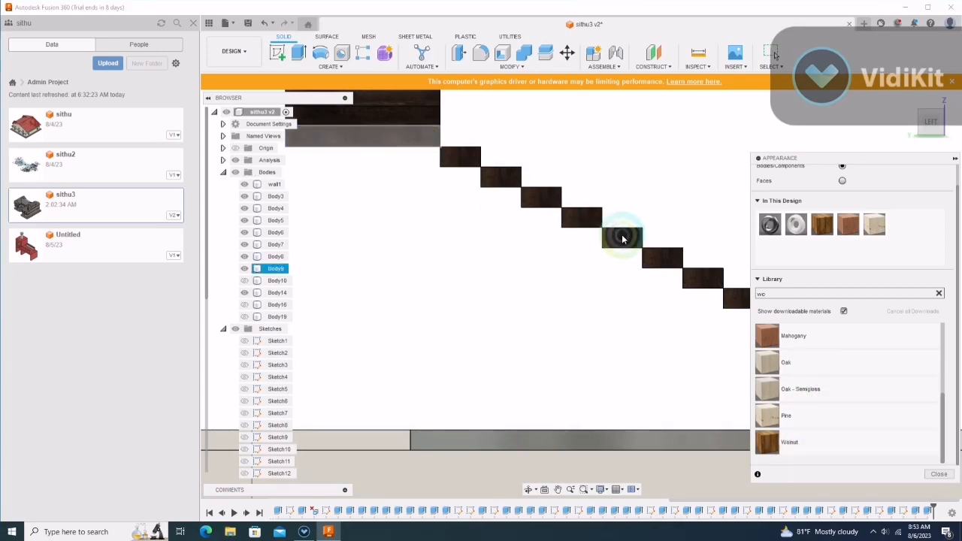
pyautogui.scroll(-5, 638, 244)
pyautogui.moveTo(901, 129); pyautogui.dragTo(874, 132)
pyautogui.scroll(5, 718, 341)
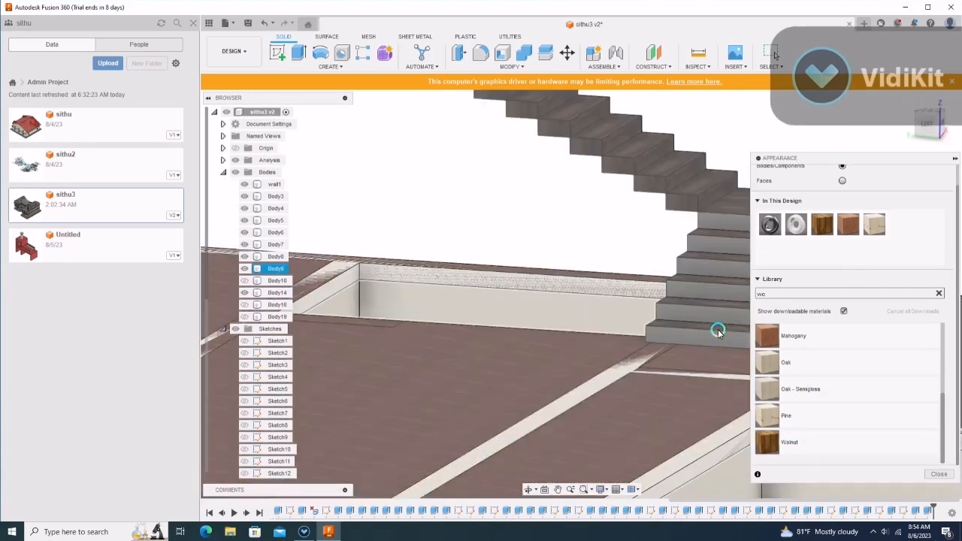
pyautogui.click(727, 255)
pyautogui.moveTo(787, 445); pyautogui.dragTo(715, 337)
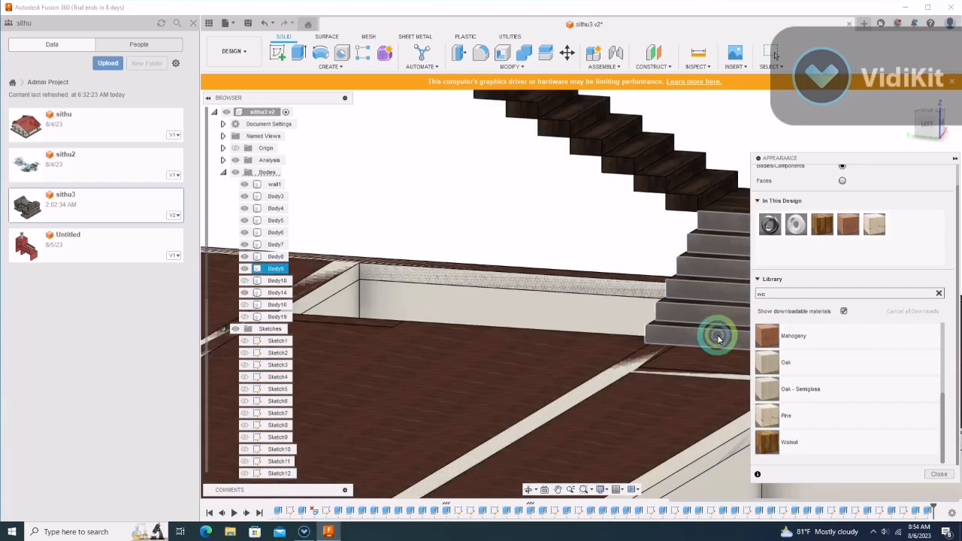
# Step: Show Body10 so the roof and upper walls are back on the house
pyautogui.moveTo(579, 293)
pyautogui.keyDown('shift'); pyautogui.mouseDown(button='middle')
pyautogui.moveTo(53, 146)
pyautogui.moveTo(25, 116)
pyautogui.moveTo(550, 386)
pyautogui.moveTo(640, 331)
pyautogui.moveTo(579, 292)
pyautogui.moveTo(258, 357)
pyautogui.mouseUp(button='middle'); pyautogui.keyUp('shift')
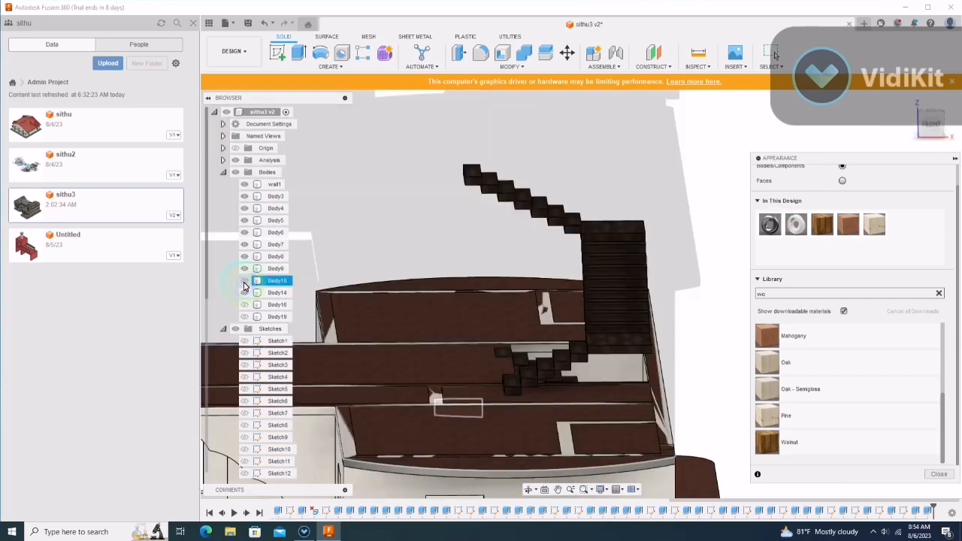
pyautogui.click(245, 306)
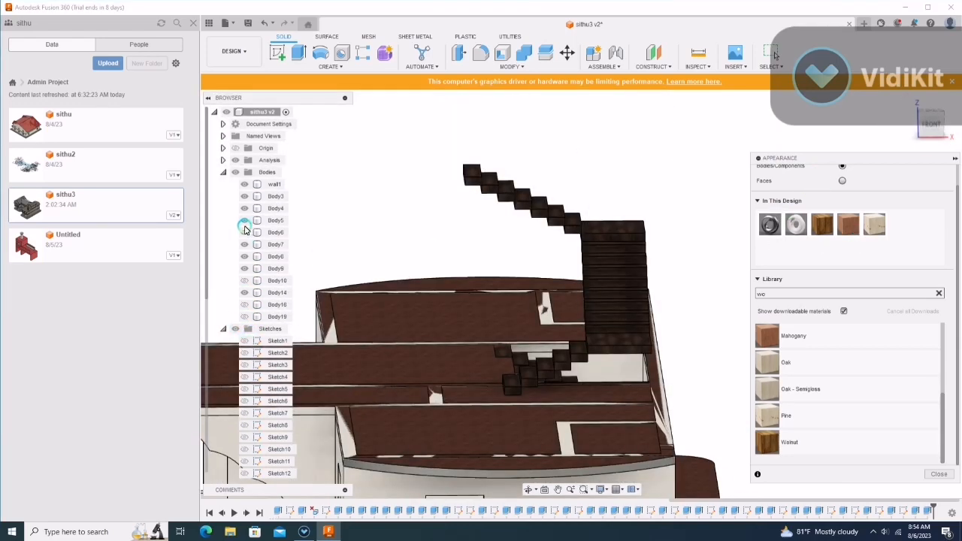
pyautogui.click(242, 280)
pyautogui.scroll(-5, 451, 320)
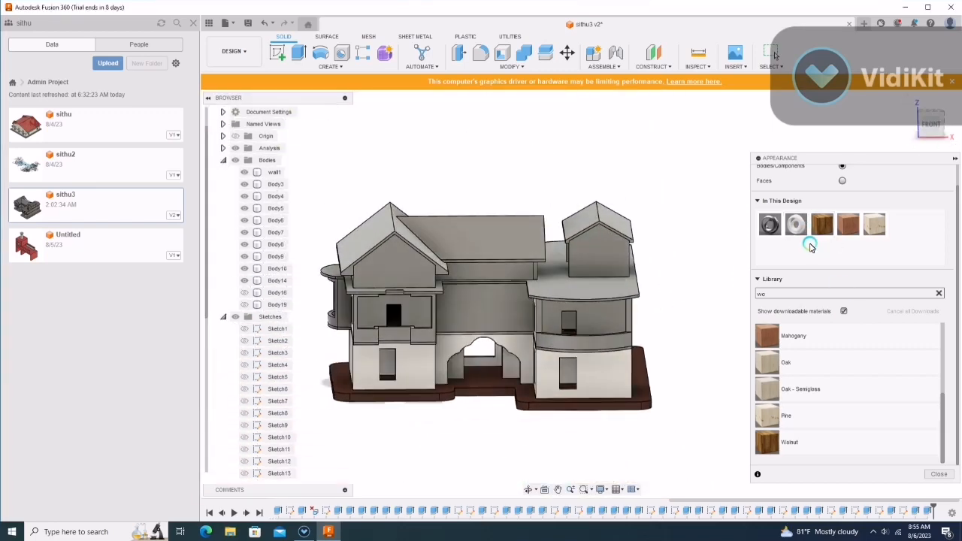
# Step: Select the first-floor slab edge faces below the curved balcony and along the adjoining side walls
pyautogui.scroll(1, 804, 248)
pyautogui.scroll(8, 584, 350)
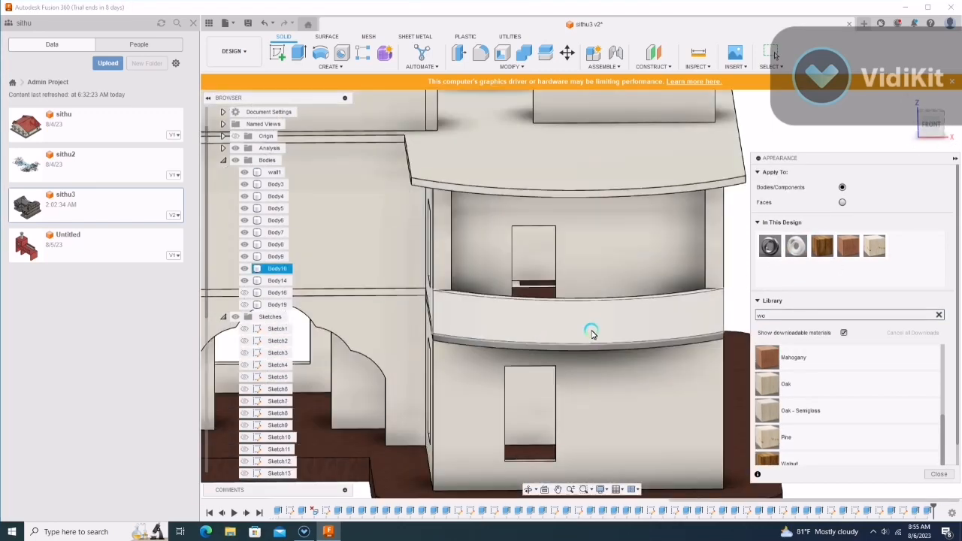
pyautogui.click(648, 347)
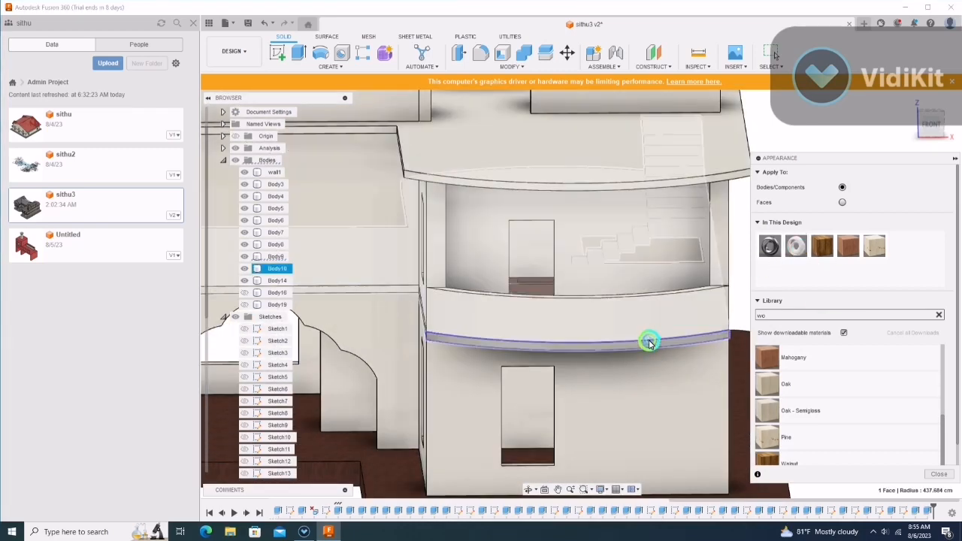
pyautogui.scroll(-10, 649, 343)
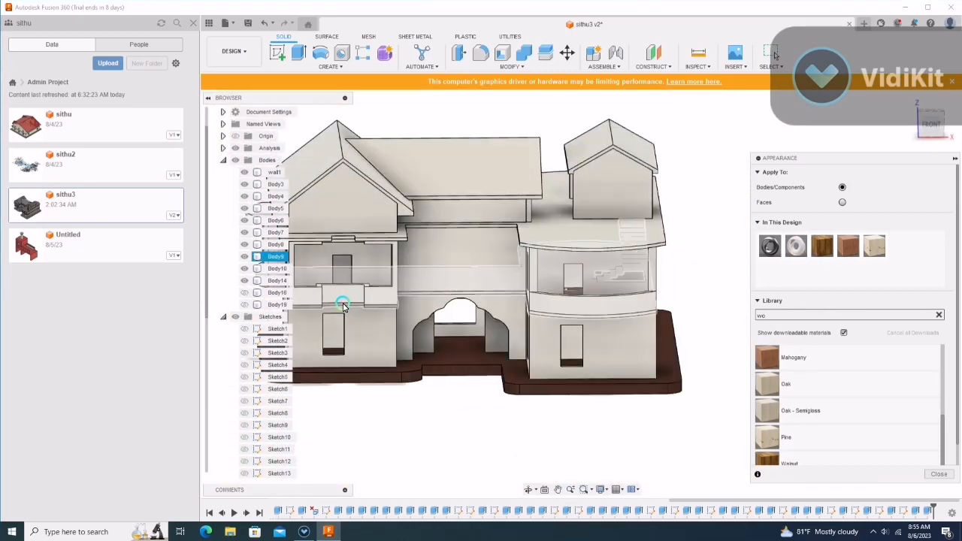
pyautogui.keyDown('shift'); pyautogui.moveTo(372, 294); pyautogui.dragTo(132, 126, button='middle'); pyautogui.keyUp('shift')
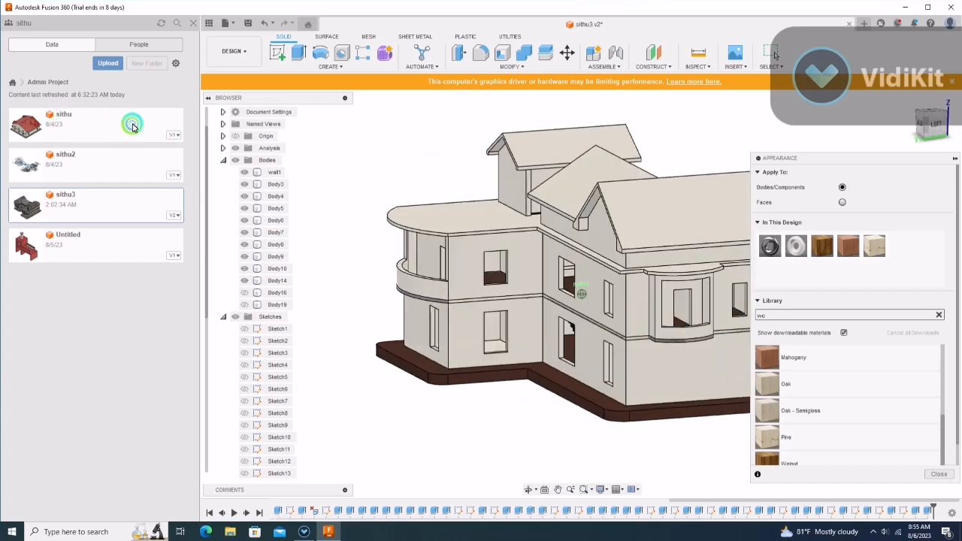
pyautogui.scroll(10, 490, 326)
pyautogui.click(637, 325)
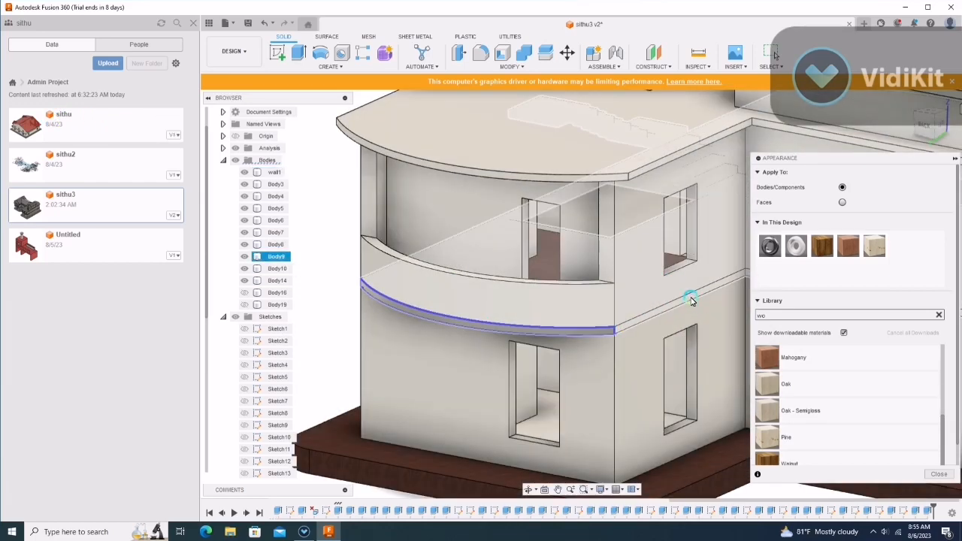
pyautogui.keyDown('shift'); pyautogui.moveTo(692, 300); pyautogui.dragTo(579, 294, button='middle'); pyautogui.keyUp('shift')
pyautogui.scroll(5, 489, 285)
pyautogui.click(489, 280)
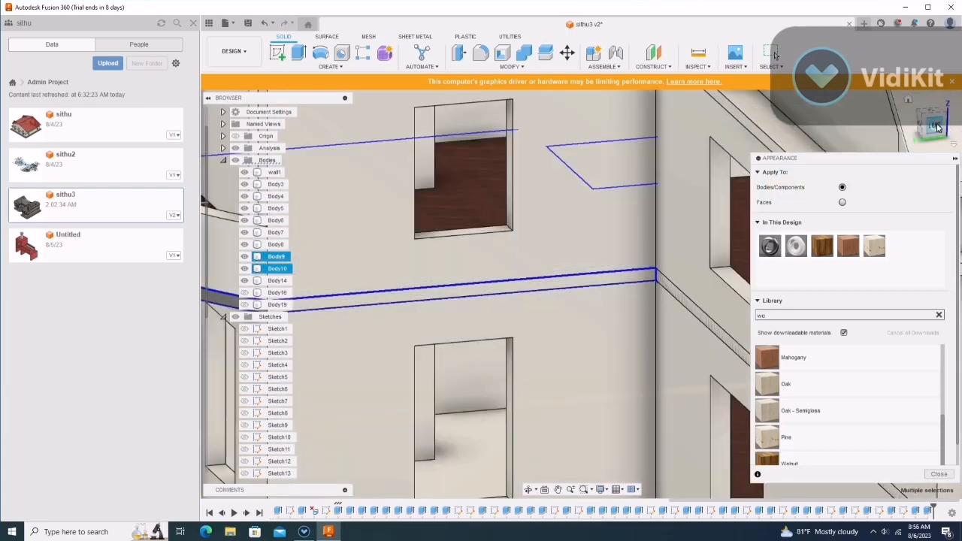
pyautogui.click(937, 128)
pyautogui.scroll(-8, 579, 292)
# Step: Select the first-floor slab edge faces above the arched entrance and around the corner of the adjoining front wing
pyautogui.scroll(8, 534, 281)
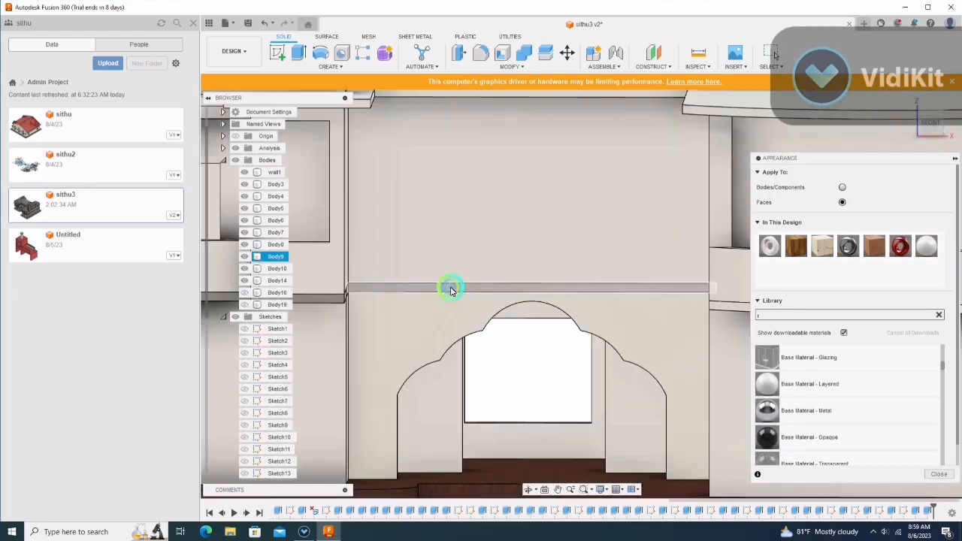
pyautogui.click(451, 290)
pyautogui.keyDown('shift'); pyautogui.moveTo(451, 290); pyautogui.dragTo(376, 288, button='middle'); pyautogui.keyUp('shift')
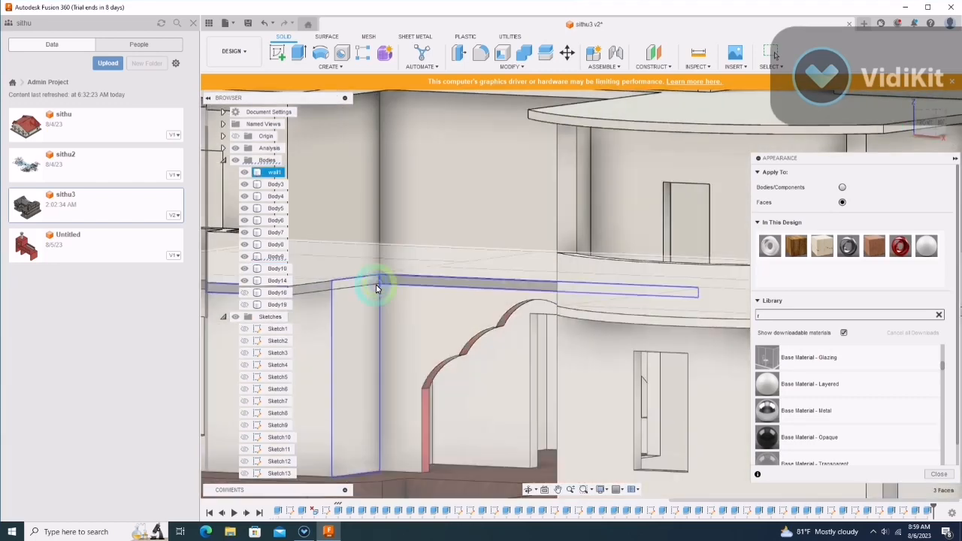
pyautogui.keyDown('ctrl'); pyautogui.click(350, 281); pyautogui.keyUp('ctrl')
pyautogui.scroll(5, 340, 291)
pyautogui.keyDown('ctrl'); pyautogui.click(382, 311); pyautogui.keyUp('ctrl')
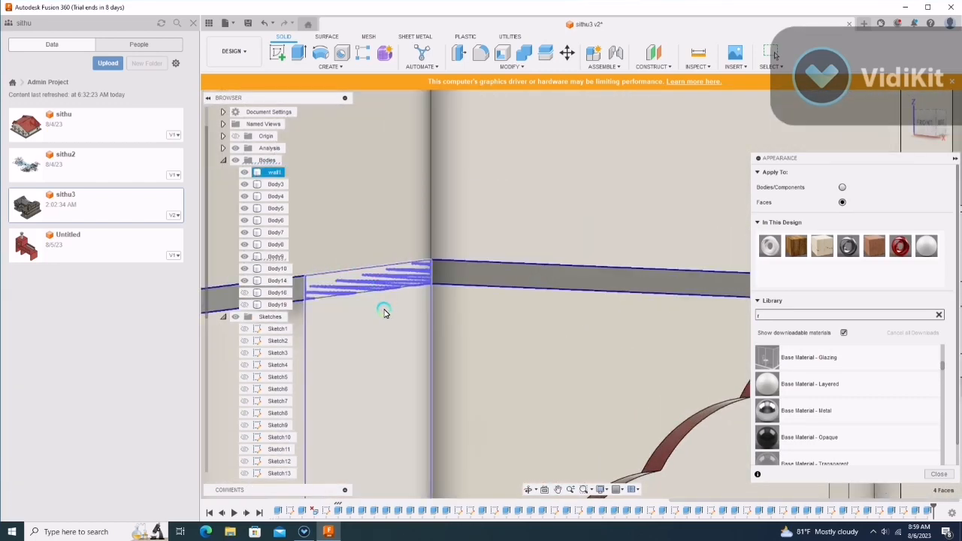
pyautogui.scroll(-5, 305, 308)
pyautogui.scroll(5, 369, 302)
pyautogui.scroll(-5, 361, 300)
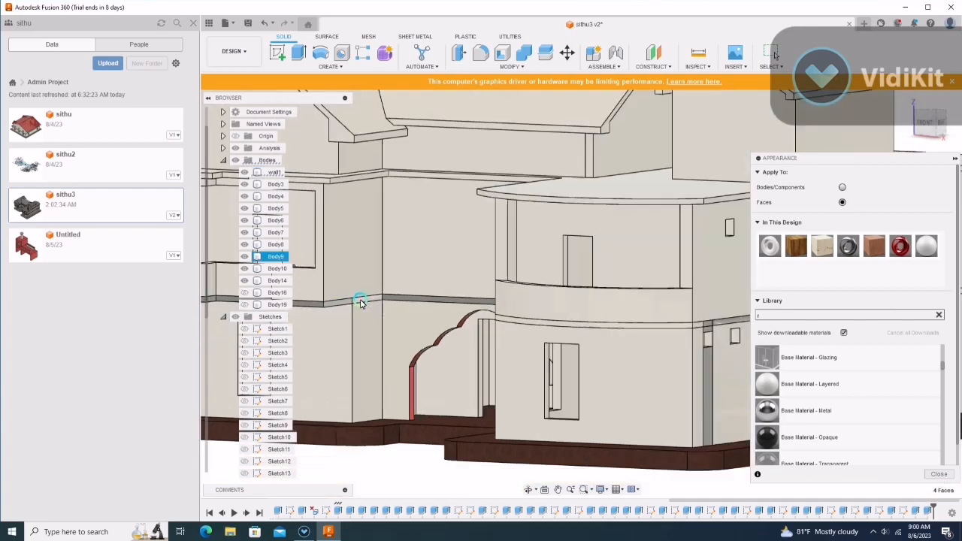
pyautogui.scroll(5, 715, 135)
# Step: Apply the Aluminum - Anodized Rough (Red) appearance to the front edge faces of the gable and main roofs
pyautogui.click(884, 130)
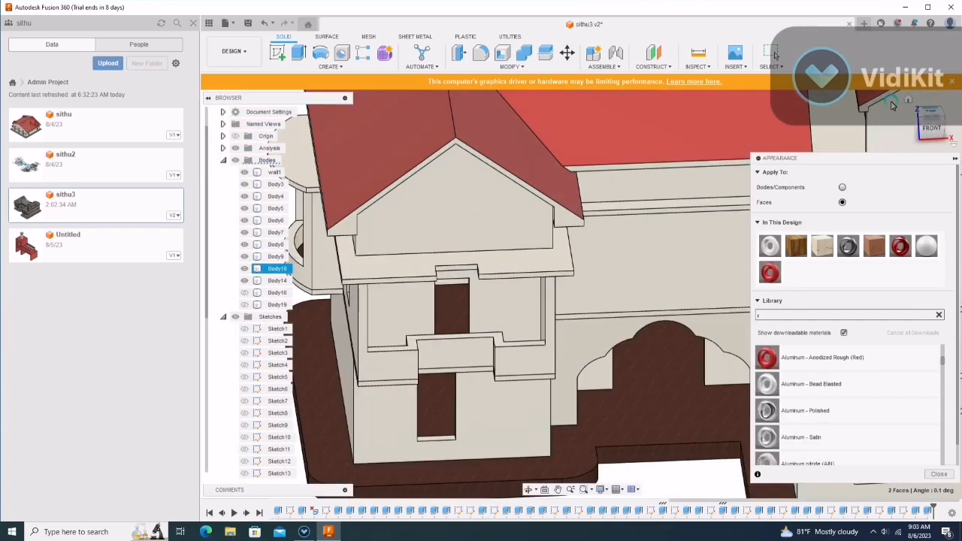
pyautogui.scroll(5, 855, 116)
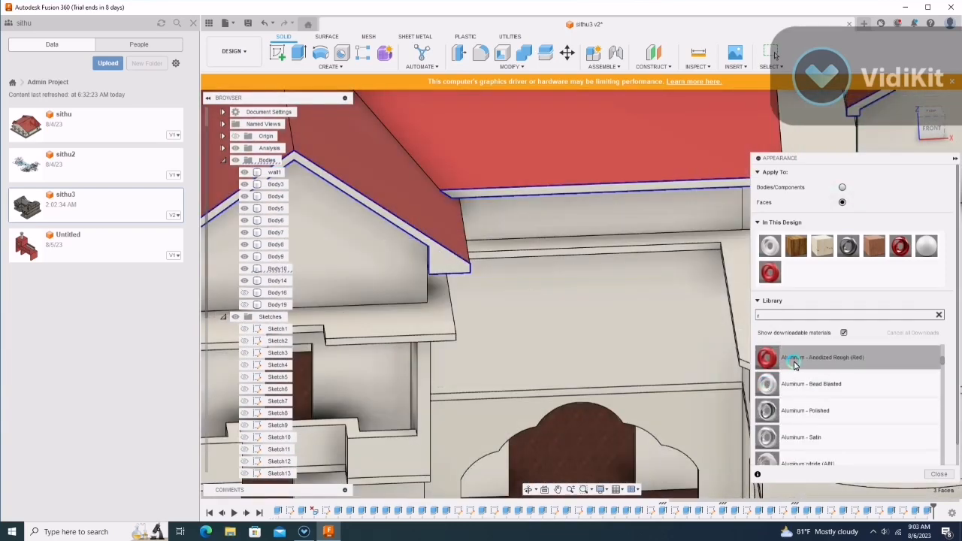
pyautogui.scroll(-5, 447, 264)
pyautogui.scroll(3, 545, 280)
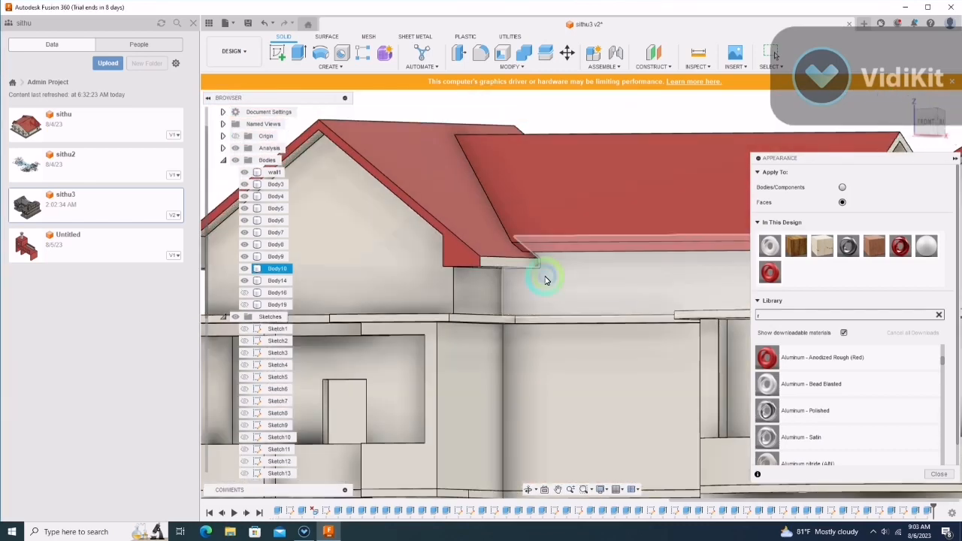
pyautogui.scroll(-5, 670, 251)
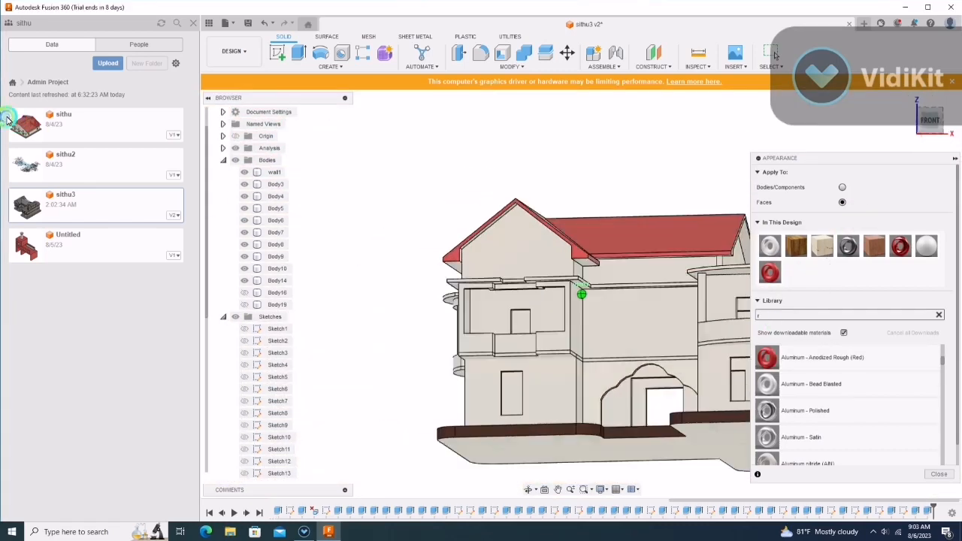
# Step: Select the inner underside faces on one side of the front gable together with the eave edge of the neighbouring roof
pyautogui.keyDown('shift'); pyautogui.moveTo(8, 120); pyautogui.dragTo(65, 122, button='middle'); pyautogui.keyUp('shift')
pyautogui.scroll(5, 680, 227)
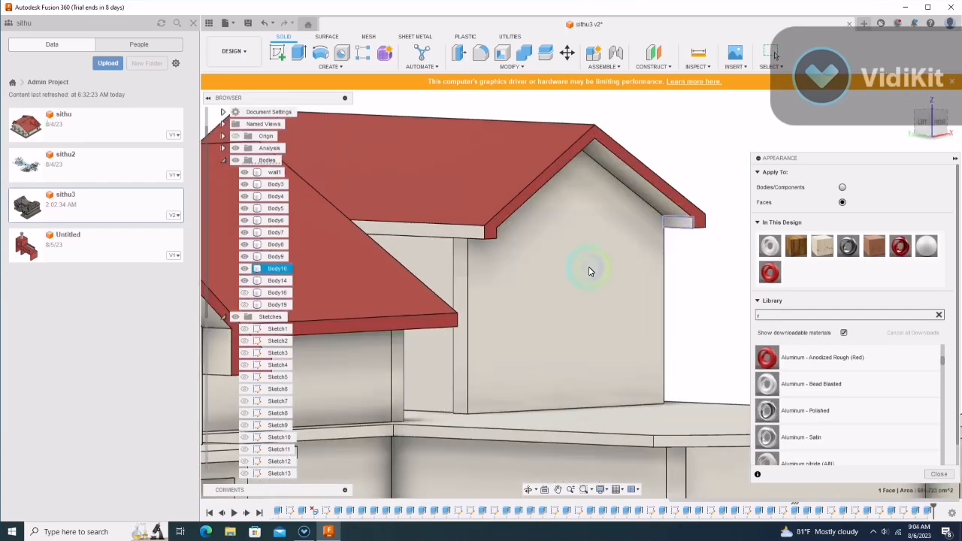
pyautogui.scroll(-5, 345, 330)
pyautogui.scroll(5, 526, 257)
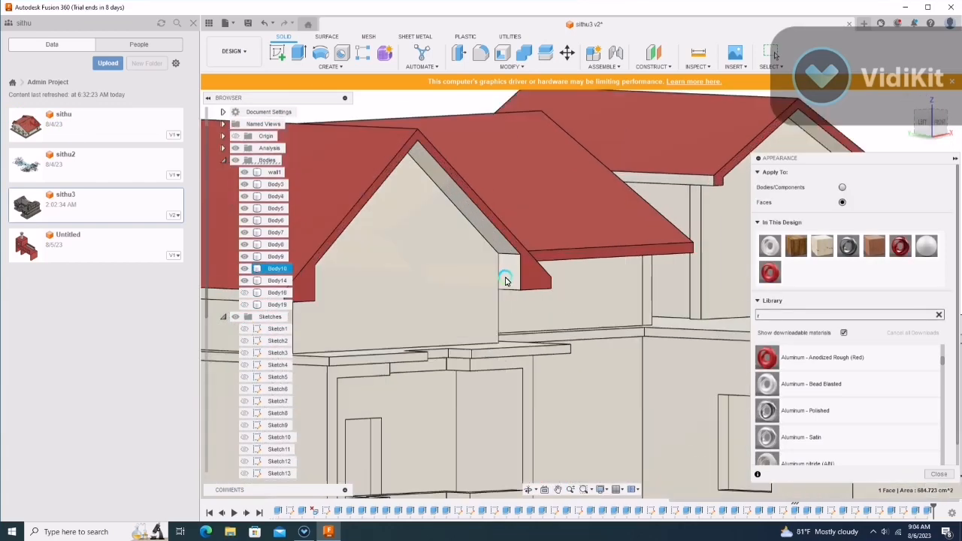
pyautogui.keyDown('ctrl'); pyautogui.click(501, 245); pyautogui.keyUp('ctrl')
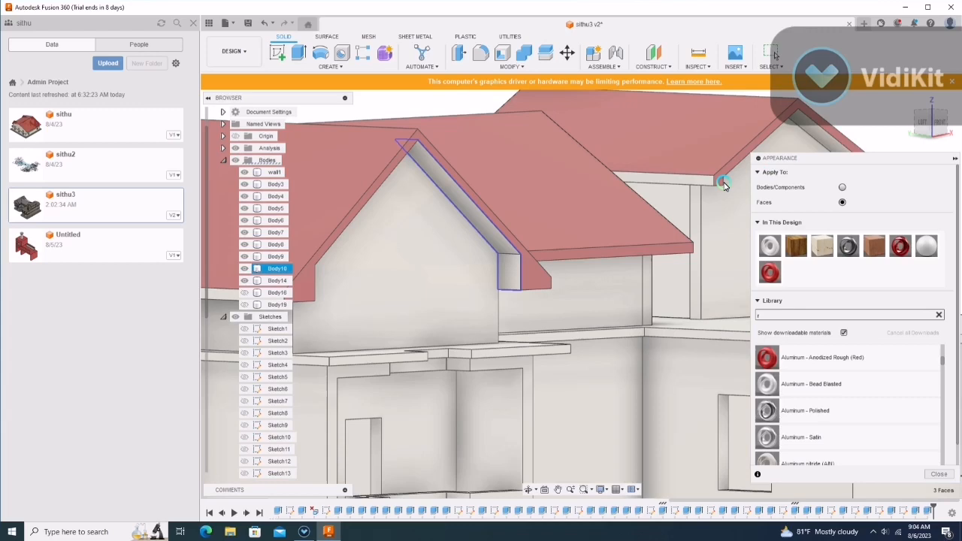
pyautogui.keyDown('ctrl'); pyautogui.click(711, 179); pyautogui.keyUp('ctrl')
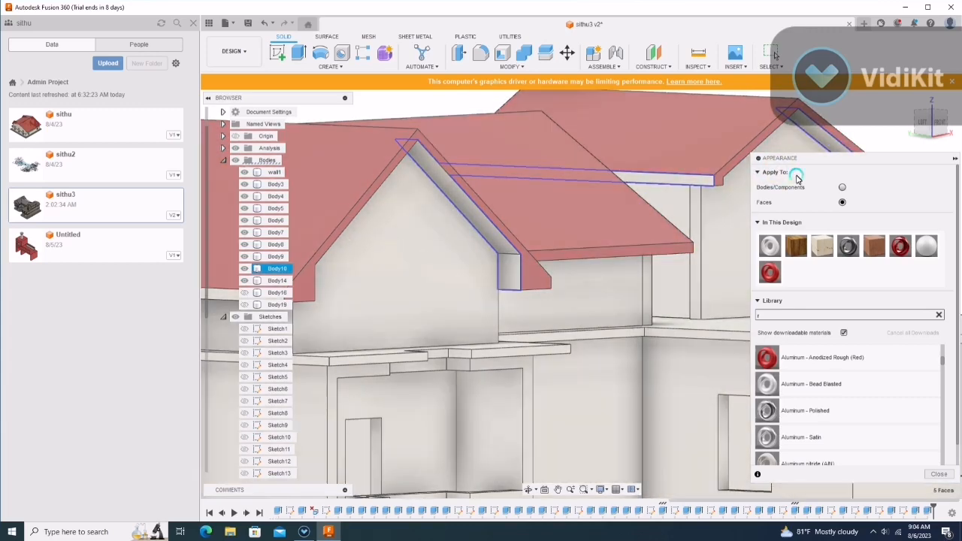
pyautogui.keyDown('shift'); pyautogui.moveTo(795, 183); pyautogui.dragTo(462, 218, button='middle'); pyautogui.keyUp('shift')
pyautogui.scroll(-2, 455, 233)
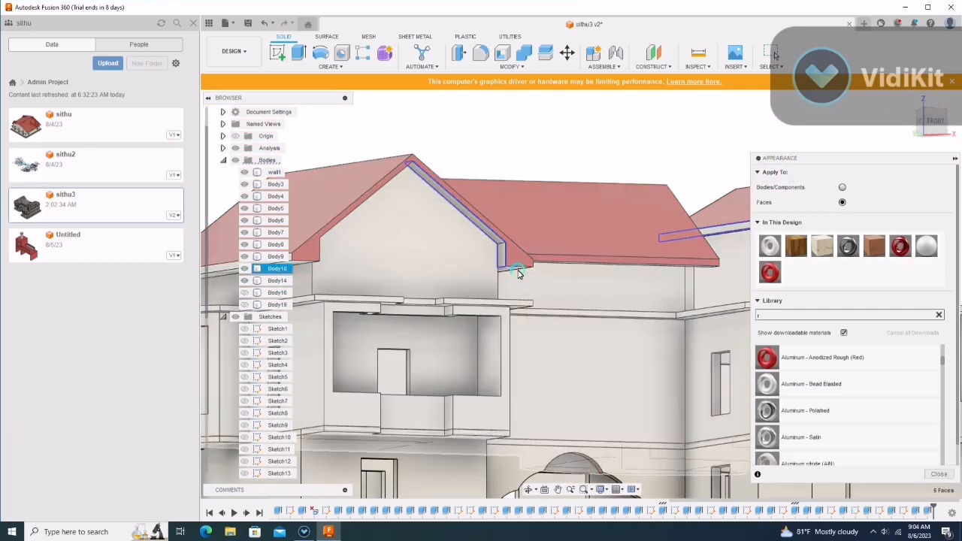
pyautogui.keyDown('shift'); pyautogui.moveTo(944, 130); pyautogui.dragTo(892, 130, button='middle'); pyautogui.keyUp('shift')
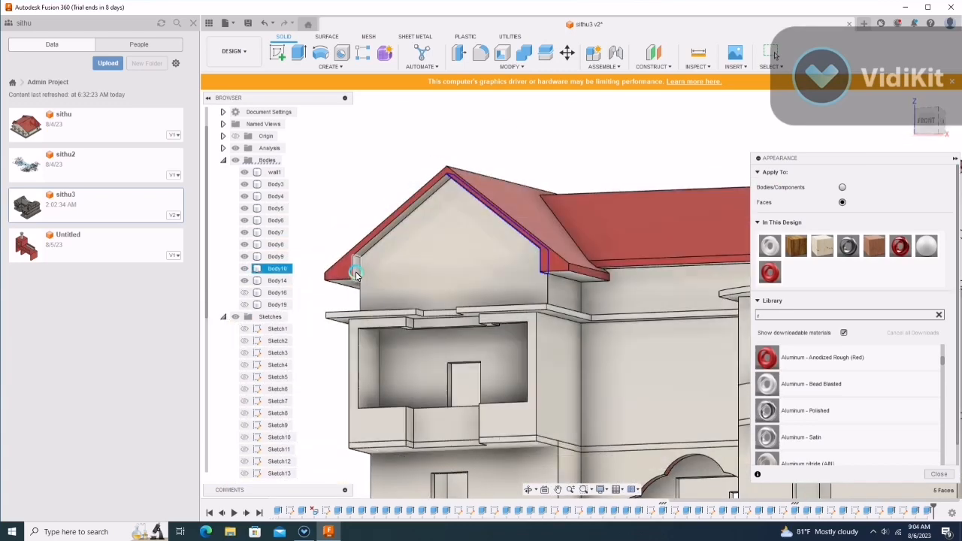
# Step: Add the front gable's opposite sloping underside and its eave undersides to the selection for the red aluminum appearance
pyautogui.scroll(3, 369, 251)
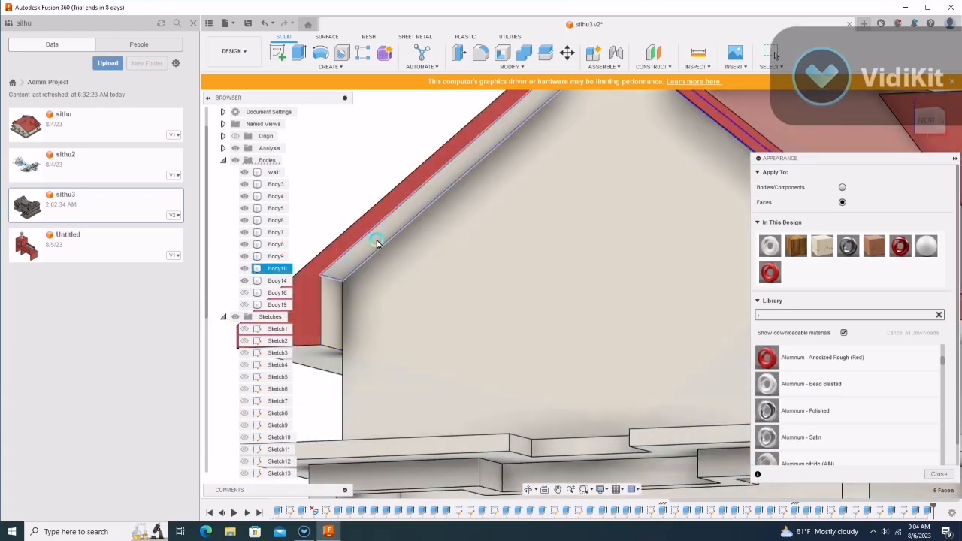
pyautogui.scroll(-3, 378, 242)
pyautogui.scroll(3, 354, 306)
pyautogui.keyDown('ctrl'); pyautogui.click(369, 301); pyautogui.keyUp('ctrl')
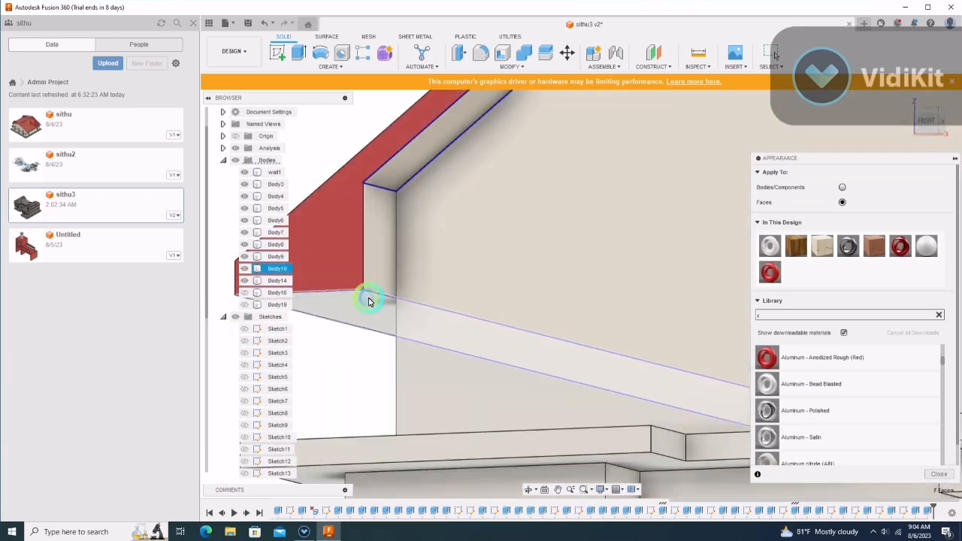
pyautogui.scroll(-5, 675, 303)
pyautogui.click(945, 97)
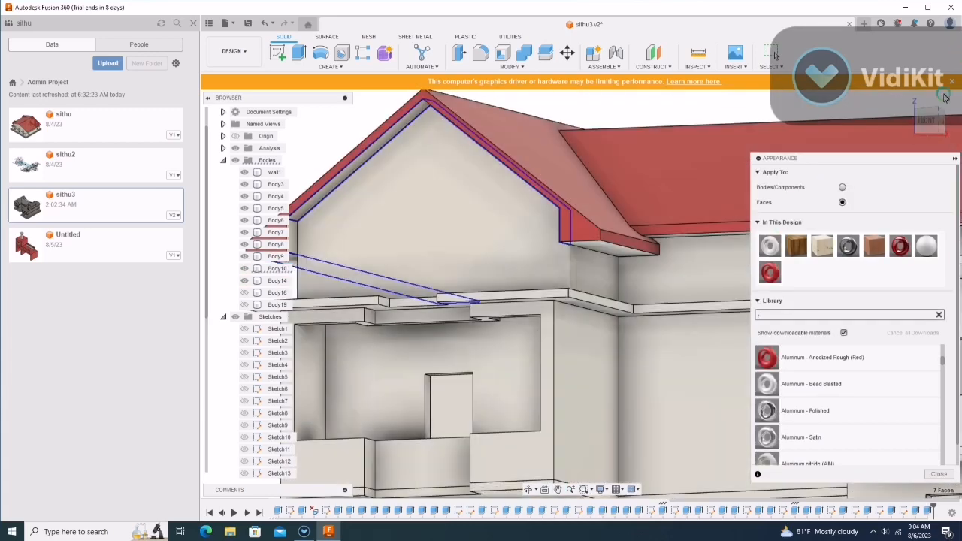
pyautogui.keyDown('ctrl'); pyautogui.click(608, 253); pyautogui.keyUp('ctrl')
pyautogui.keyDown('shift'); pyautogui.moveTo(698, 246); pyautogui.dragTo(737, 292, button='middle'); pyautogui.keyUp('shift')
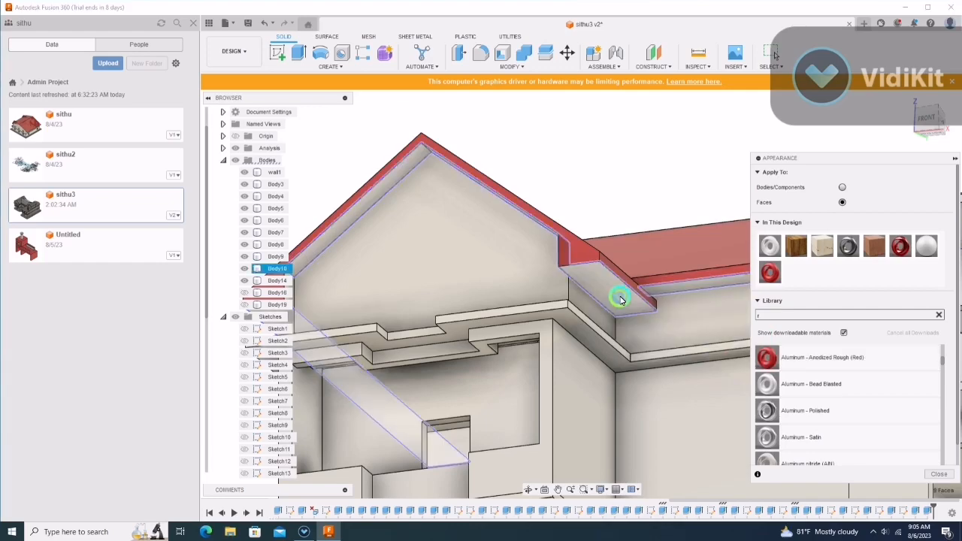
# Step: Apply the Aluminum - Anodized Rough (Red) appearance to the undersides of the front gable and of the gable above the curved balcony
pyautogui.keyDown('shift'); pyautogui.moveTo(620, 299); pyautogui.dragTo(489, 282, button='middle'); pyautogui.keyUp('shift')
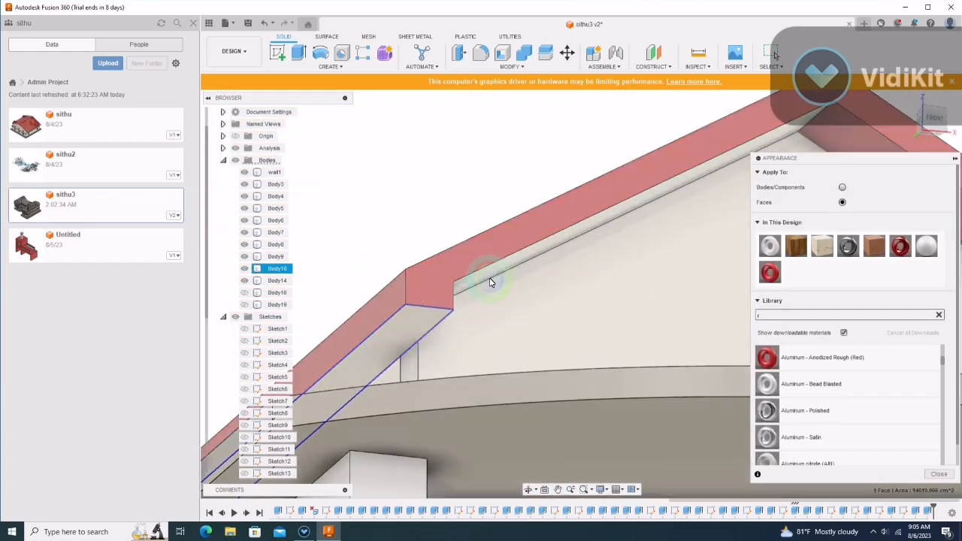
pyautogui.keyDown('shift'); pyautogui.click(490, 280); pyautogui.keyUp('shift')
pyautogui.moveTo(410, 338)
pyautogui.keyDown('shift'); pyautogui.mouseDown(button='middle')
pyautogui.moveTo(481, 326)
pyautogui.moveTo(602, 251)
pyautogui.moveTo(462, 241)
pyautogui.moveTo(677, 188)
pyautogui.moveTo(923, 108)
pyautogui.mouseUp(button='middle'); pyautogui.keyUp('shift')
pyautogui.scroll(3, 672, 251)
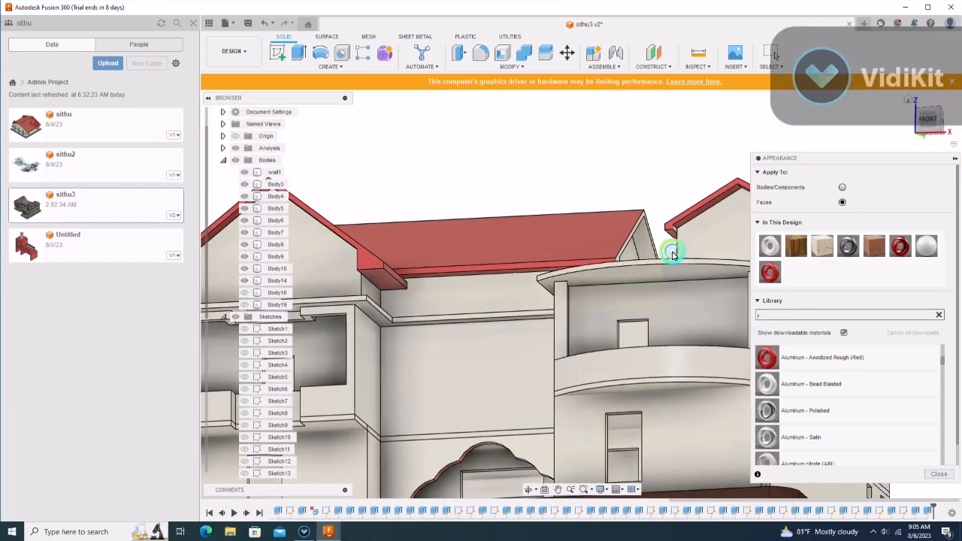
# Step: Apply the red aluminum appearance to the outer eave underside and eave edge of the gable above the curved front balcony
pyautogui.scroll(-5, 672, 251)
pyautogui.scroll(8, 676, 266)
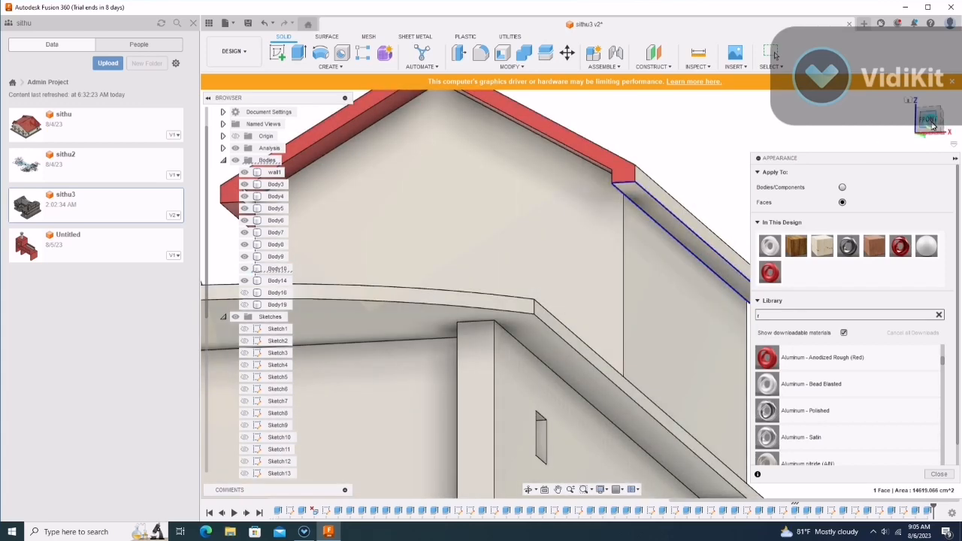
pyautogui.click(932, 127)
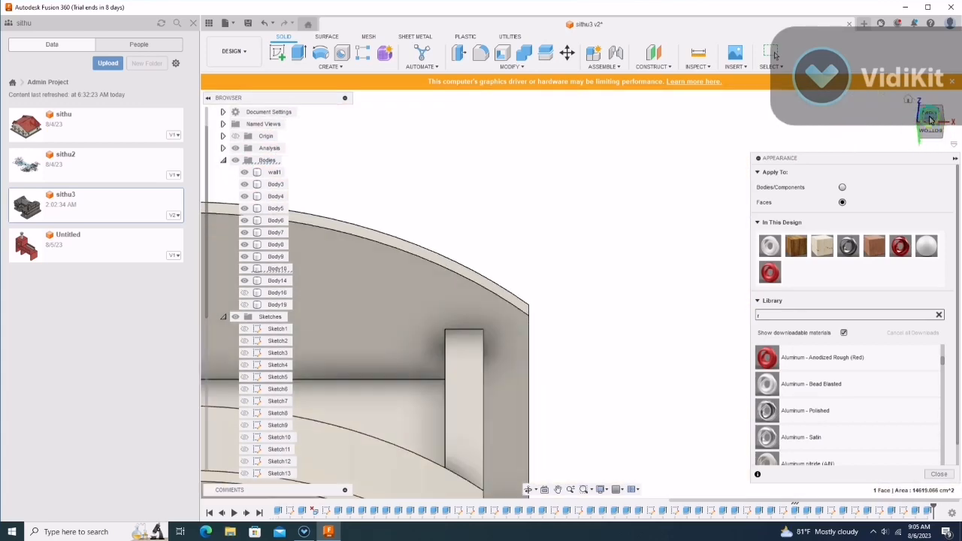
pyautogui.scroll(5, 579, 294)
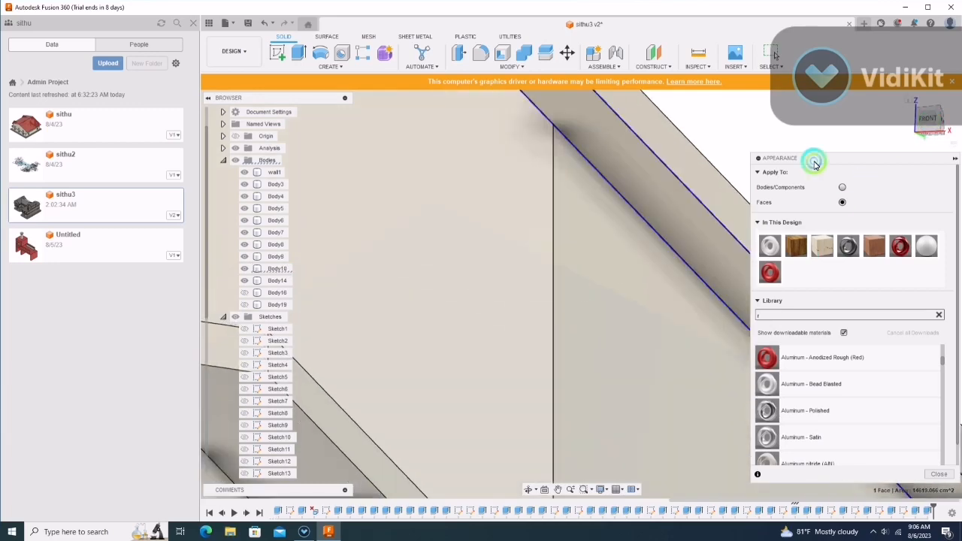
pyautogui.click(729, 194)
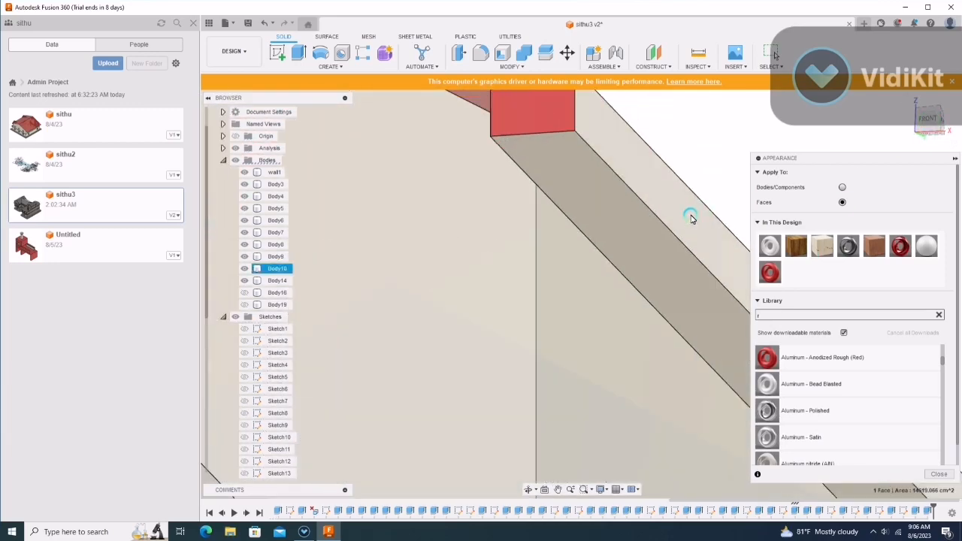
pyautogui.moveTo(767, 358); pyautogui.dragTo(677, 258)
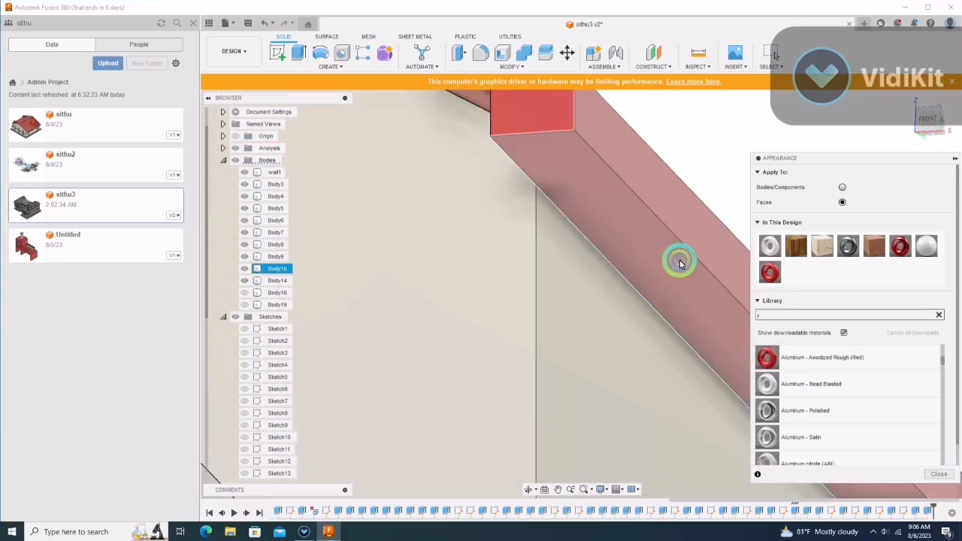
pyautogui.scroll(-5, 590, 195)
# Step: Apply the red aluminum appearance to the right-facing gable end face of the main roof
pyautogui.click(908, 100)
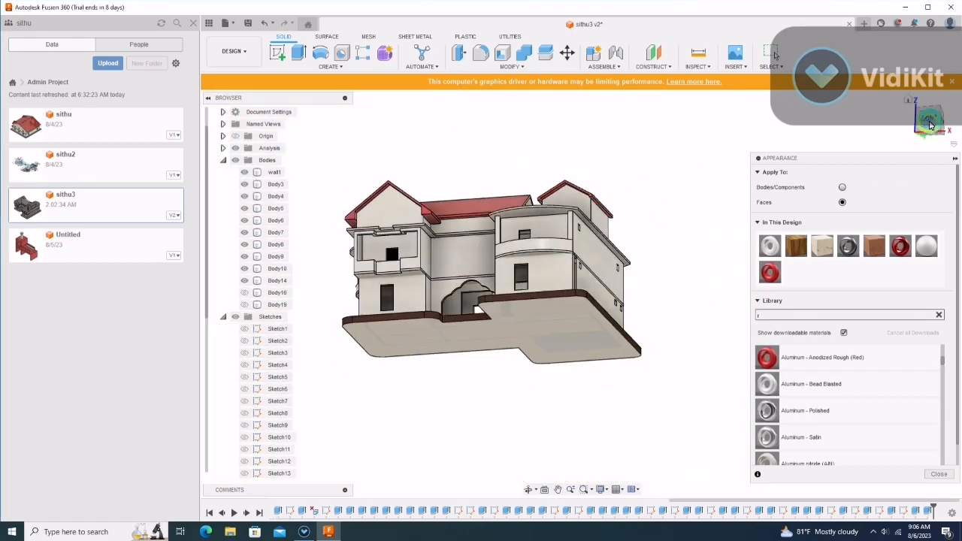
pyautogui.click(930, 124)
pyautogui.click(950, 124)
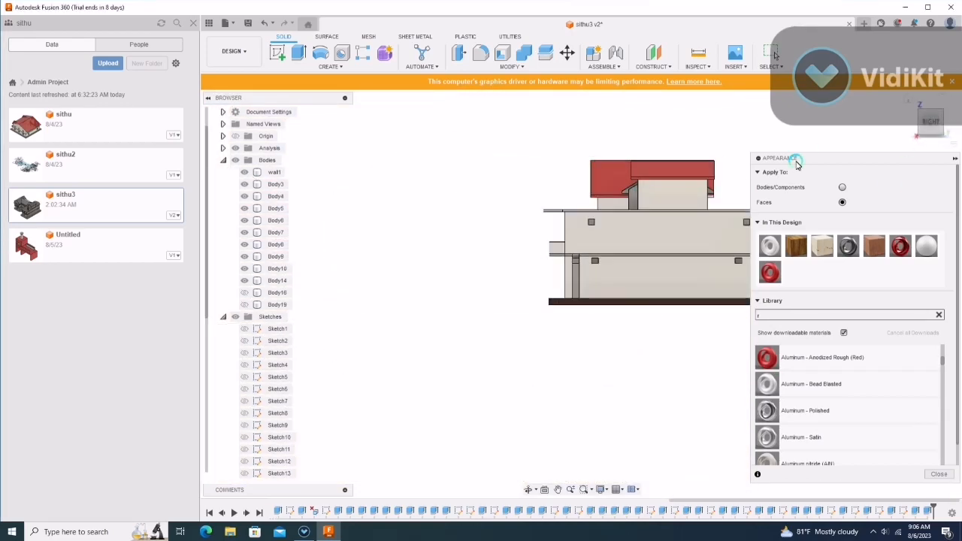
pyautogui.scroll(5, 620, 201)
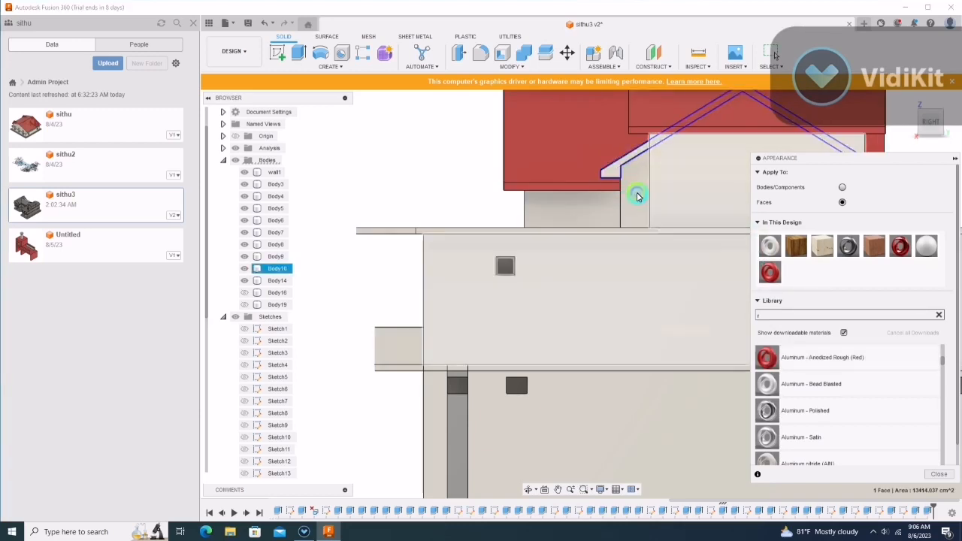
pyautogui.scroll(-3, 672, 168)
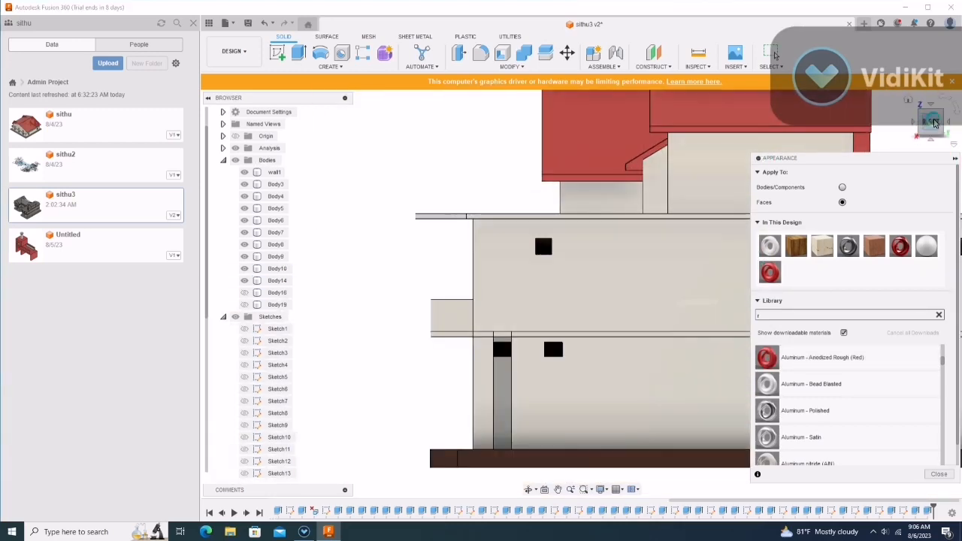
# Step: Select the gable edge face and the adjoining eave face of the rear roof
pyautogui.click(951, 123)
pyautogui.scroll(5, 620, 140)
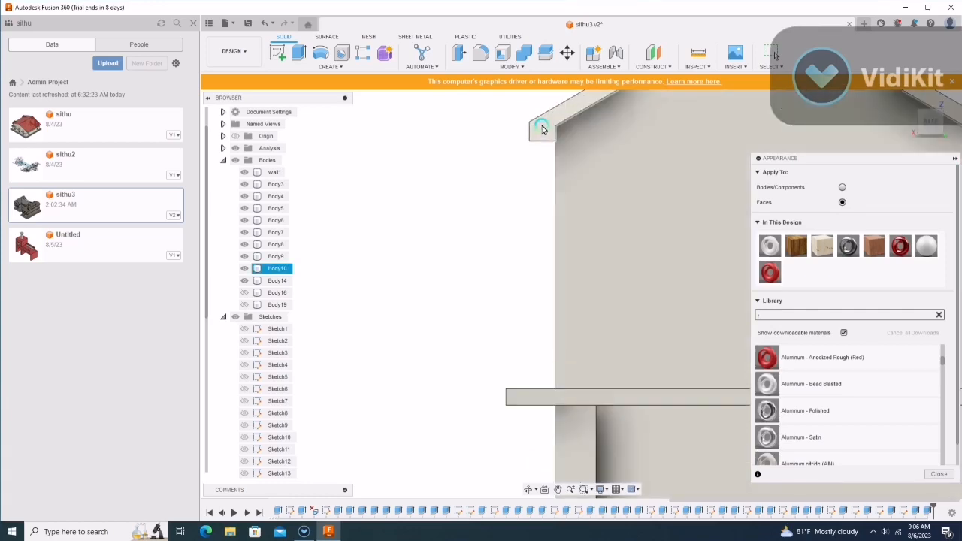
pyautogui.click(540, 127)
pyautogui.moveTo(932, 124)
pyautogui.mouseDown()
pyautogui.moveTo(918, 134)
pyautogui.moveTo(914, 124)
pyautogui.mouseUp()
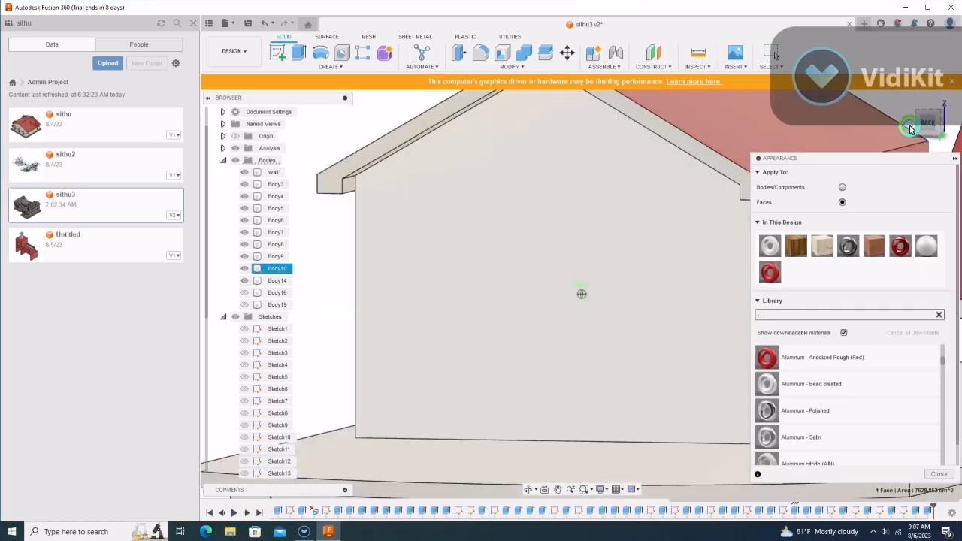
pyautogui.keyDown('ctrl'); pyautogui.click(346, 187); pyautogui.keyUp('ctrl')
pyautogui.scroll(-5, 634, 140)
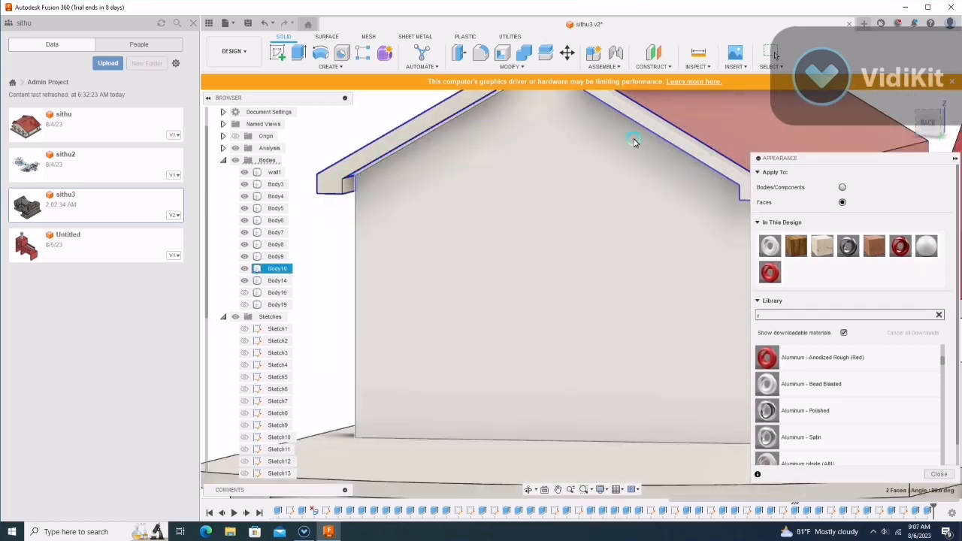
# Step: Add the rear gable's inner sloping undersides to the selection and apply the Aluminum - Anodized Rough (Red) appearance to it
pyautogui.scroll(5, 478, 162)
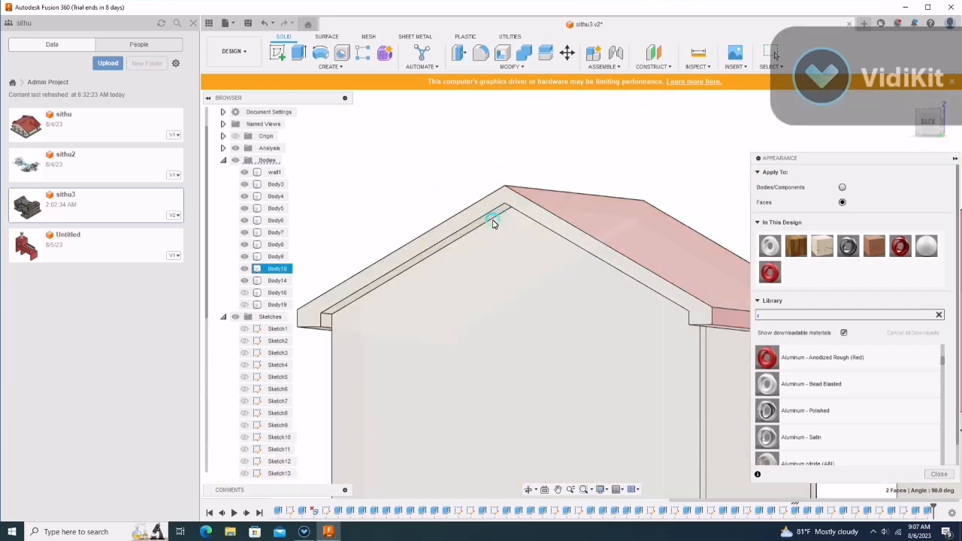
pyautogui.keyDown('shift'); pyautogui.moveTo(481, 154); pyautogui.dragTo(474, 141, button='middle'); pyautogui.keyUp('shift')
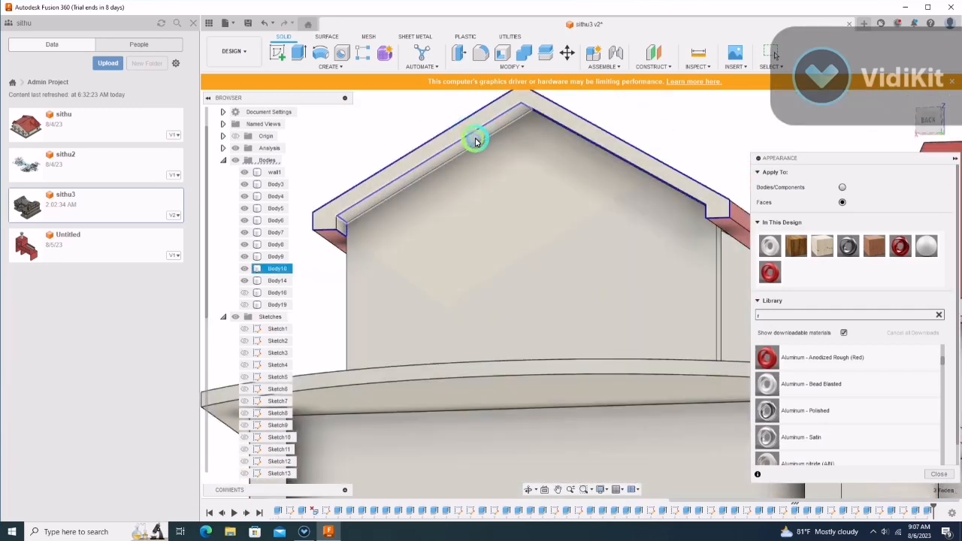
pyautogui.keyDown('shift'); pyautogui.moveTo(693, 165); pyautogui.dragTo(725, 126, button='middle'); pyautogui.keyUp('shift')
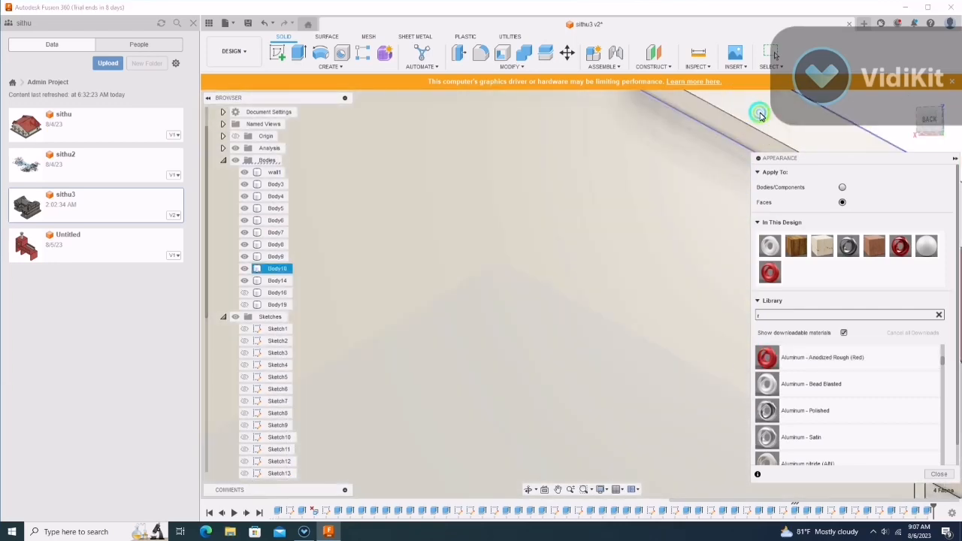
pyautogui.scroll(-5, 457, 187)
pyautogui.keyDown('shift'); pyautogui.moveTo(669, 182); pyautogui.dragTo(953, 138, button='middle'); pyautogui.keyUp('shift')
pyautogui.scroll(6, 741, 397)
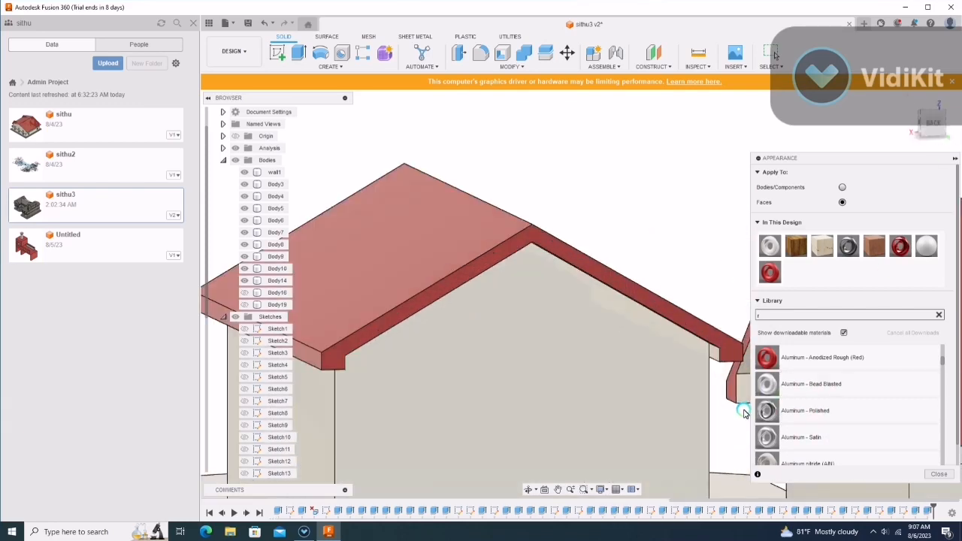
# Step: Apply the red aluminum appearance to the rear gable's eave return face and the neighbouring gable's inner faces
pyautogui.click(741, 359)
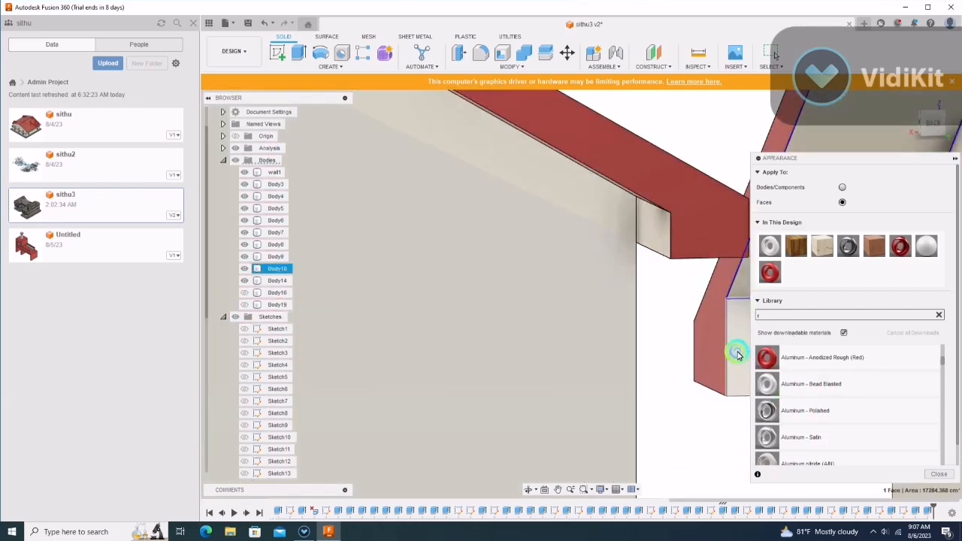
pyautogui.keyDown('shift'); pyautogui.moveTo(737, 355); pyautogui.dragTo(624, 305, button='middle'); pyautogui.keyUp('shift')
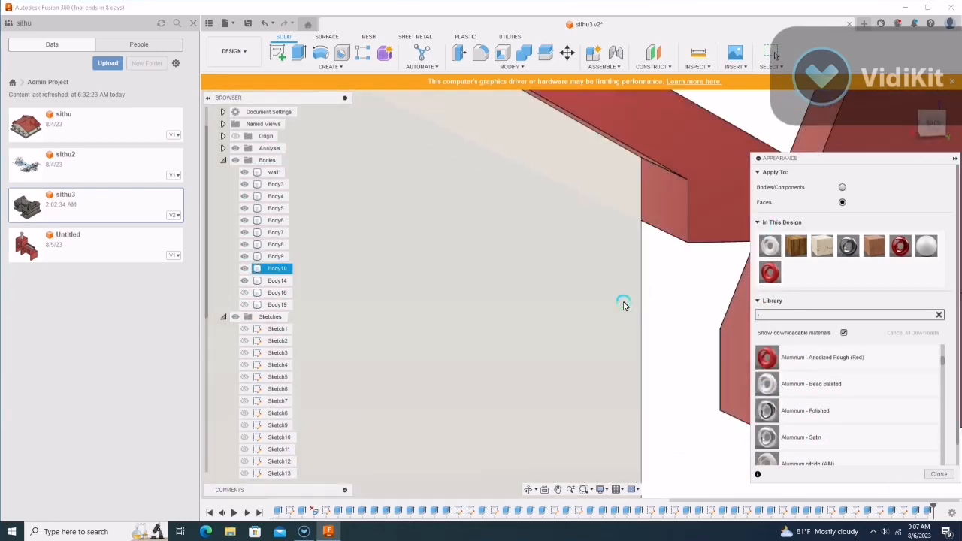
pyautogui.scroll(-8, 624, 301)
pyautogui.keyDown('shift'); pyautogui.moveTo(706, 323); pyautogui.dragTo(727, 333, button='middle'); pyautogui.keyUp('shift')
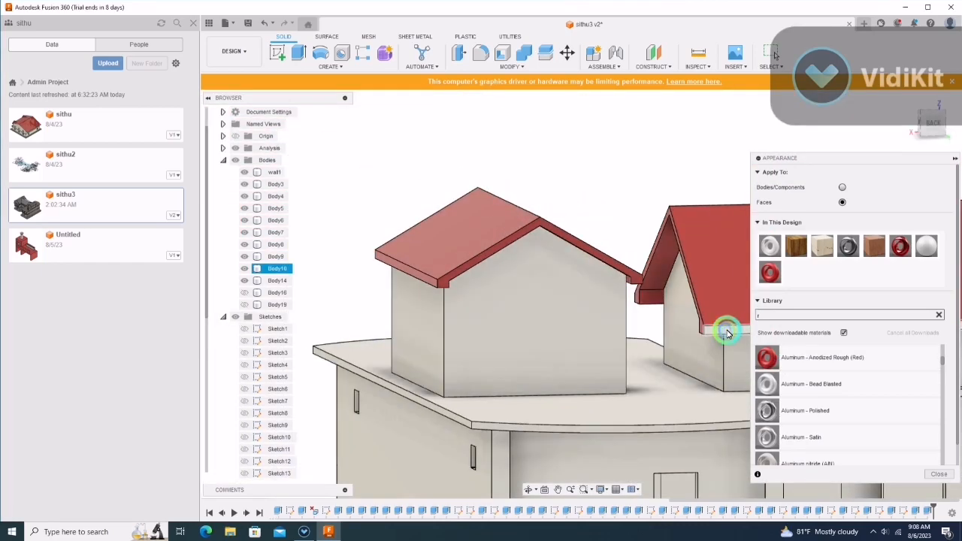
pyautogui.click(944, 133)
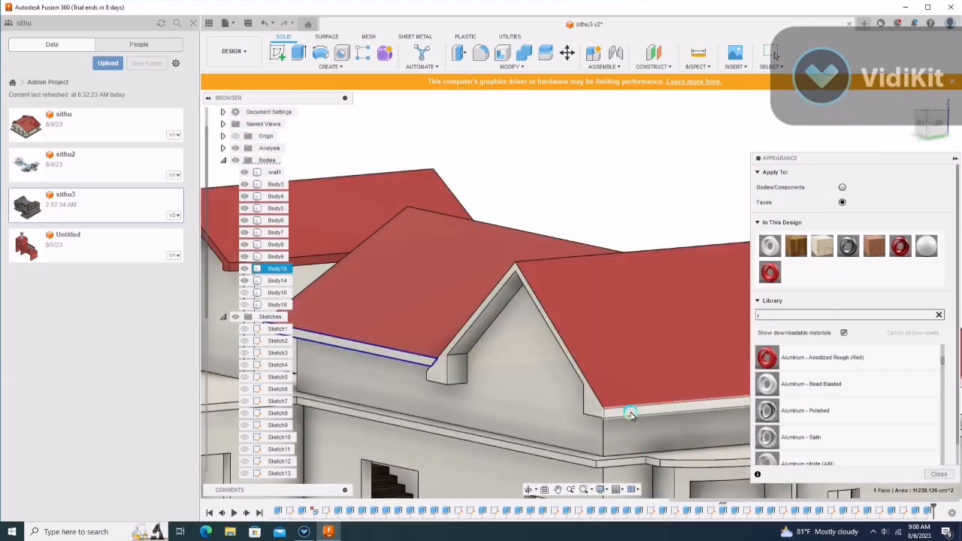
pyautogui.click(614, 415)
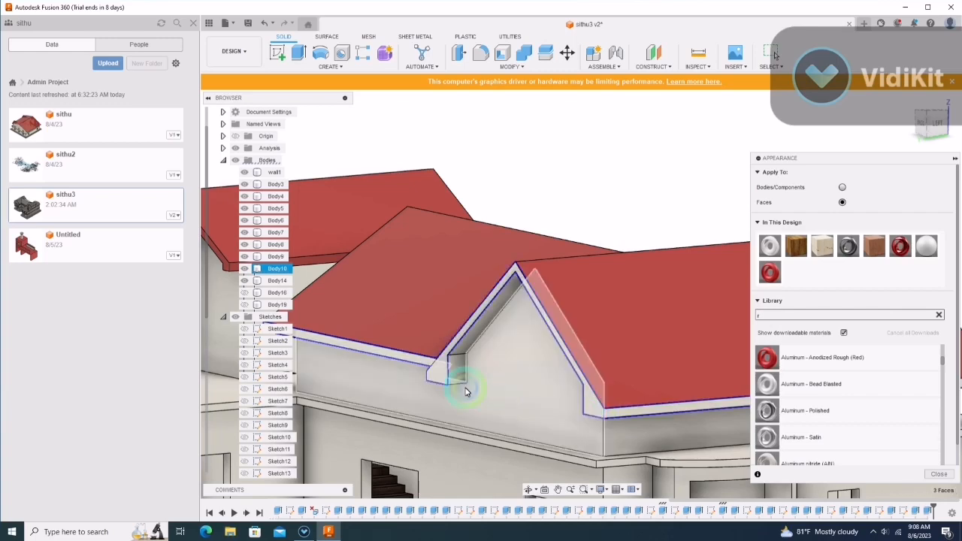
pyautogui.click(473, 337)
pyautogui.click(384, 356)
pyautogui.doubleClick(385, 356)
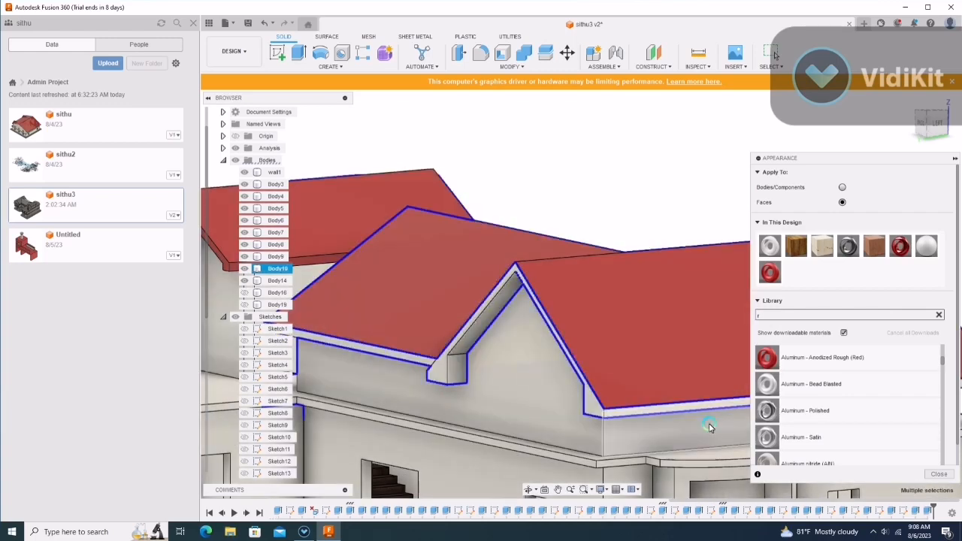
pyautogui.click(526, 274)
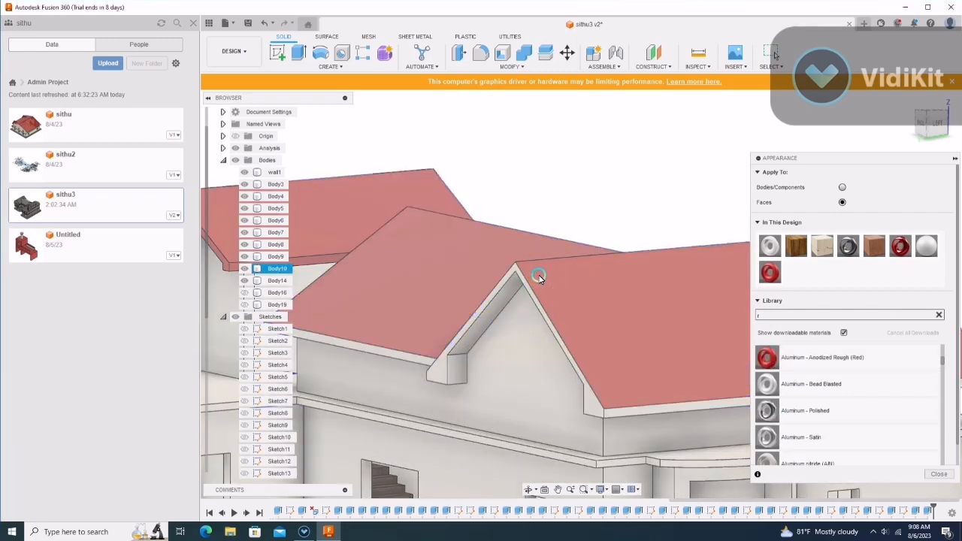
# Step: Apply the red aluminum appearance to the left-facing gable's edge, underside and eave return faces and the adjoining eave edges
pyautogui.click(441, 365)
pyautogui.click(468, 339)
pyautogui.click(408, 360)
pyautogui.click(615, 416)
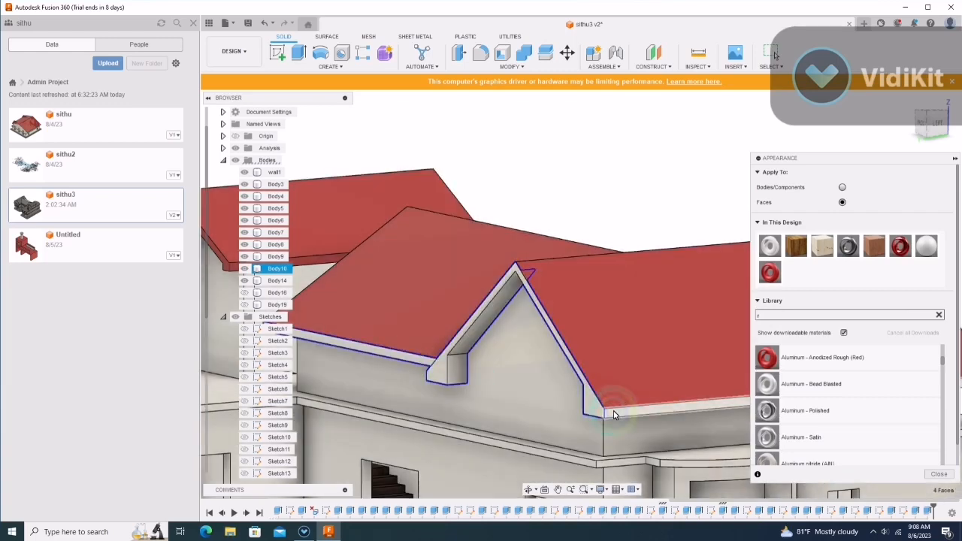
pyautogui.click(452, 359)
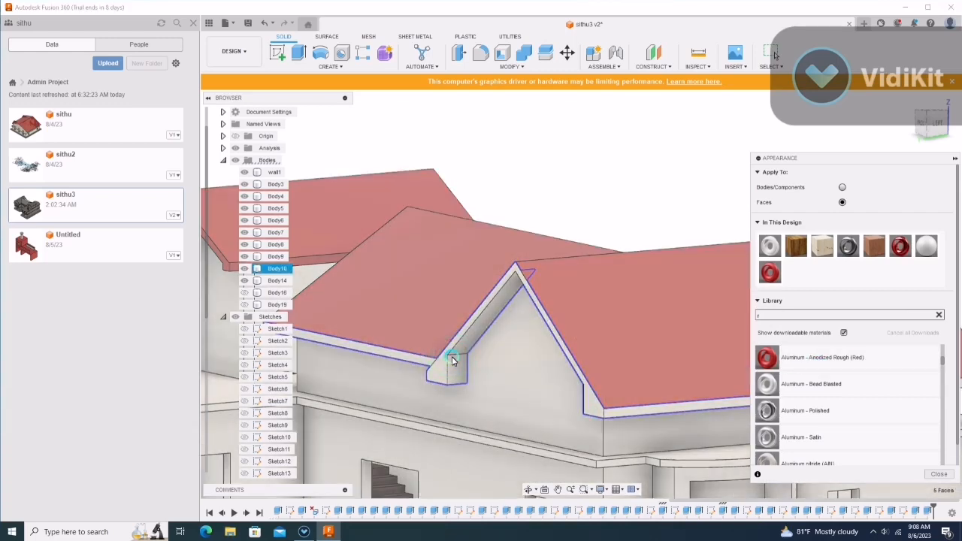
pyautogui.click(444, 370)
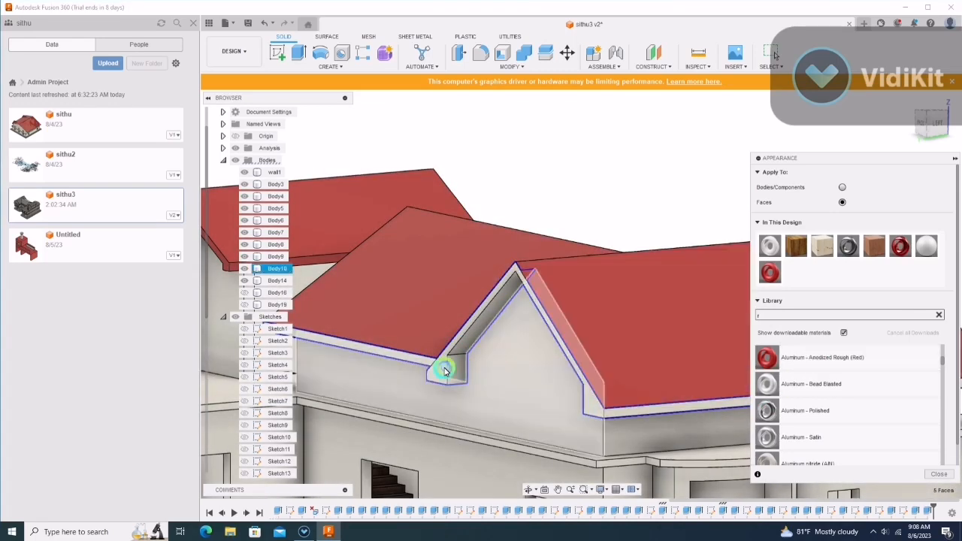
# Step: Apply the red aluminum appearance to the long eave underside and the adjoining gable return's bottom face at the rear left corner
pyautogui.scroll(8, 579, 282)
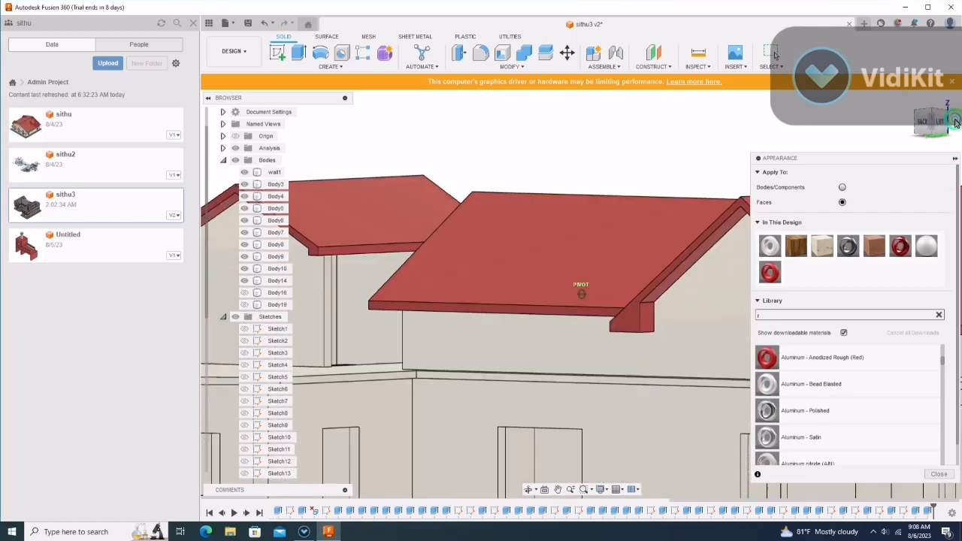
pyautogui.click(652, 165)
pyautogui.scroll(5, 608, 150)
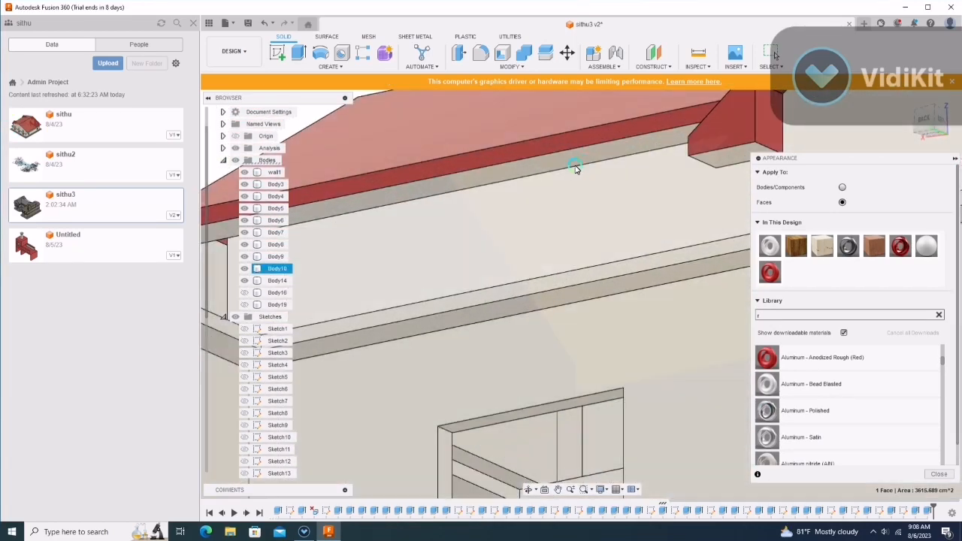
pyautogui.click(575, 157)
pyautogui.click(784, 285)
pyautogui.scroll(-6, 551, 167)
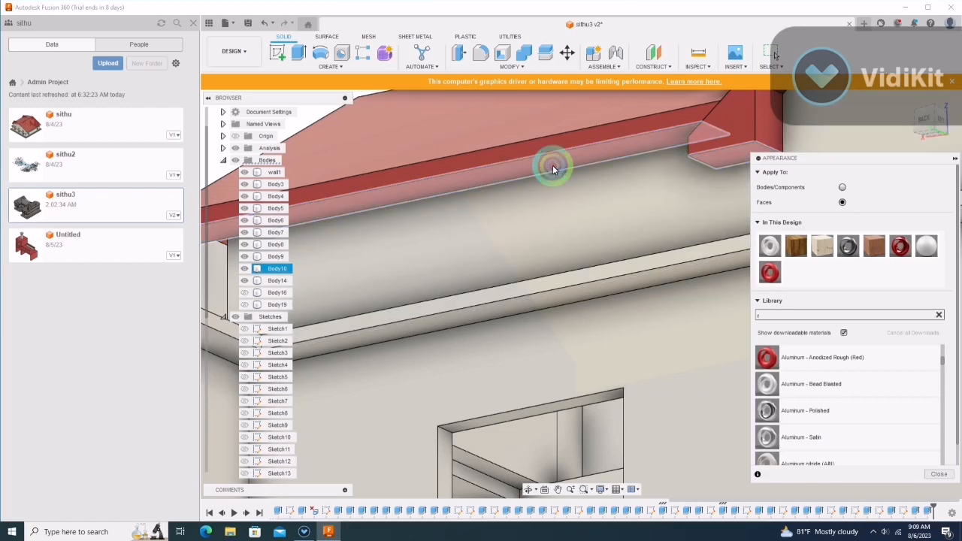
# Step: Apply the red aluminum appearance to the remaining inner underside and eave return faces of the rear gables, seen from the right side
pyautogui.scroll(-10, 599, 245)
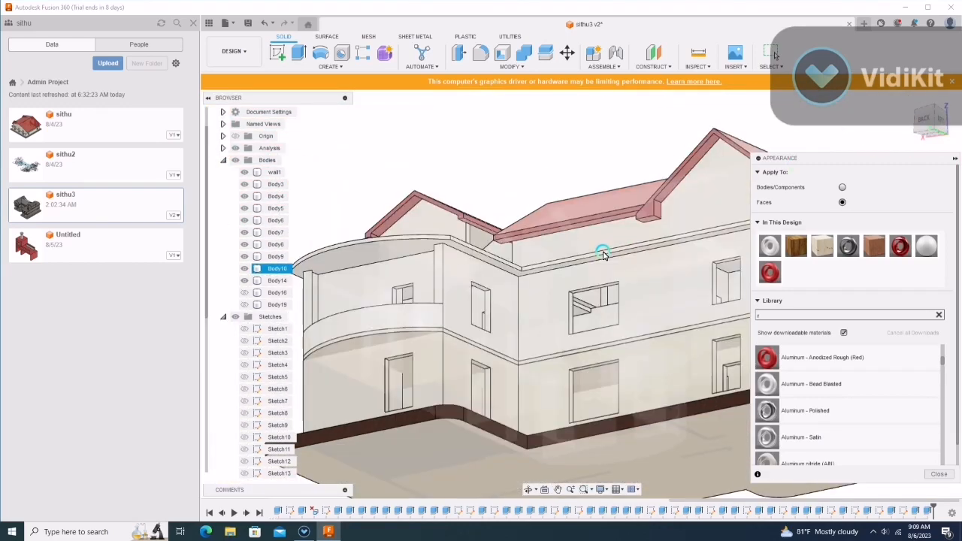
pyautogui.moveTo(558, 177); pyautogui.dragTo(515, 206, button='middle')
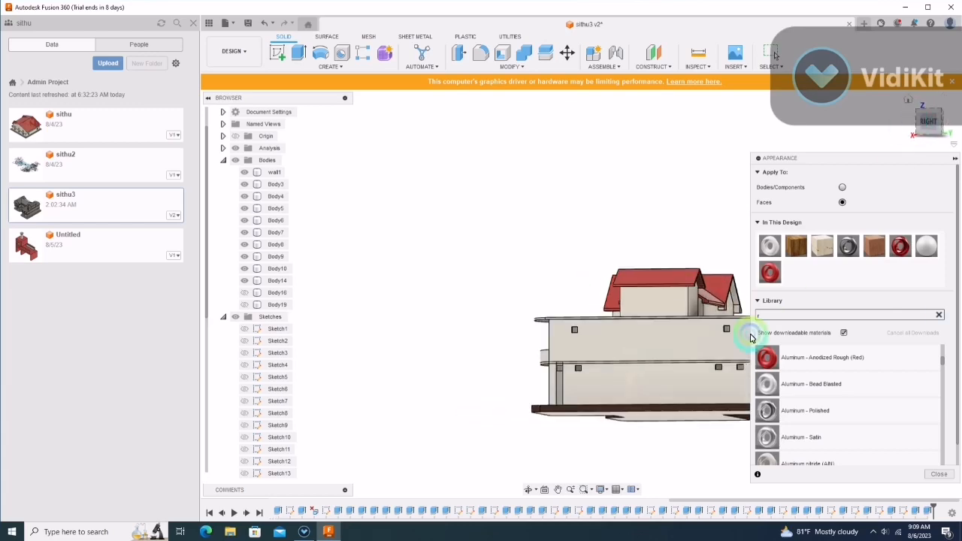
pyautogui.scroll(8, 750, 338)
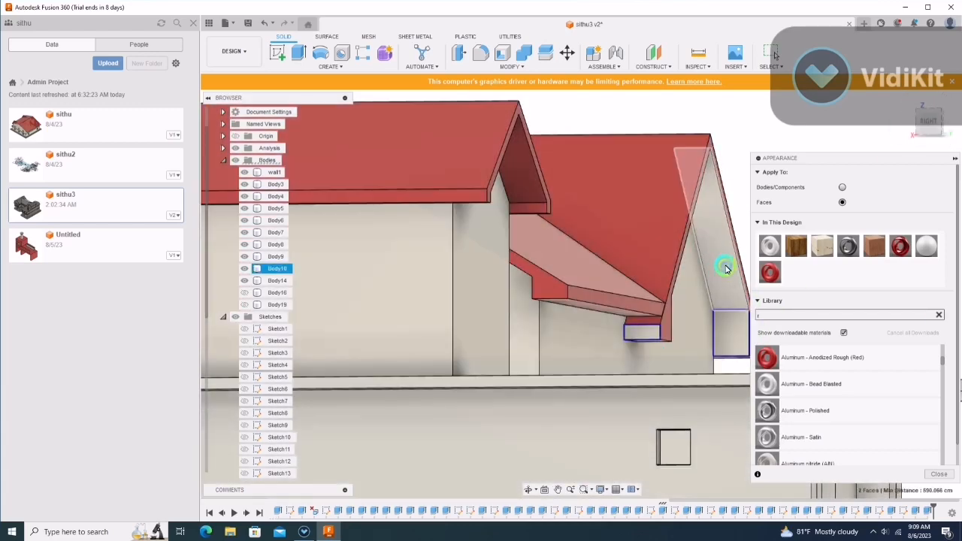
pyautogui.scroll(-3, 552, 288)
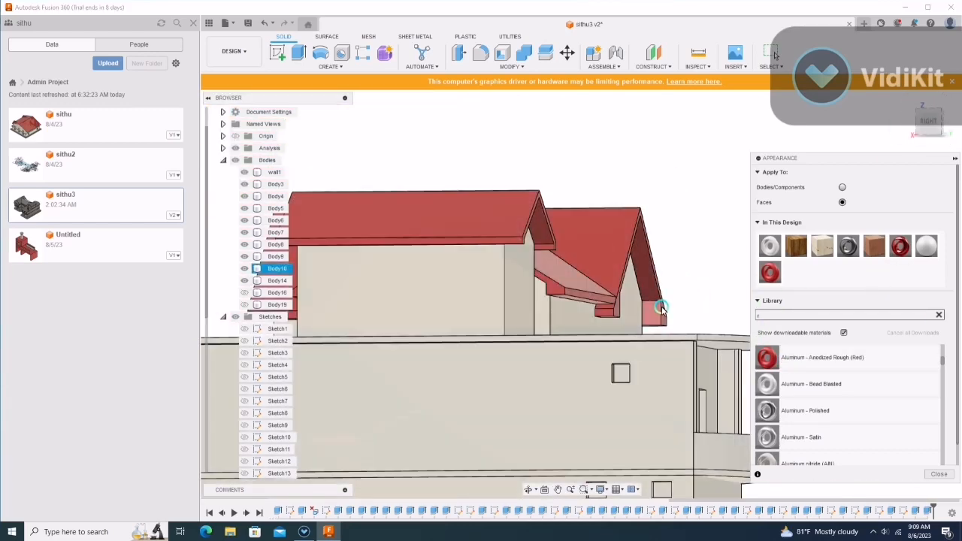
# Step: Apply the red aluminum appearance to the small eave return face at the foot of the gable's inner underside
pyautogui.moveTo(926, 133); pyautogui.dragTo(16, 128)
pyautogui.click(504, 264)
pyautogui.scroll(5, 508, 263)
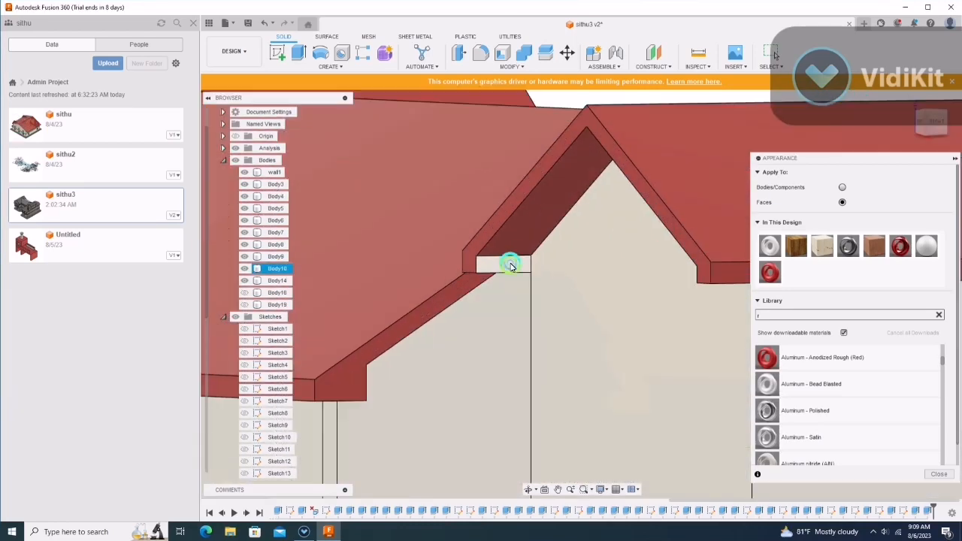
pyautogui.scroll(-2, 509, 269)
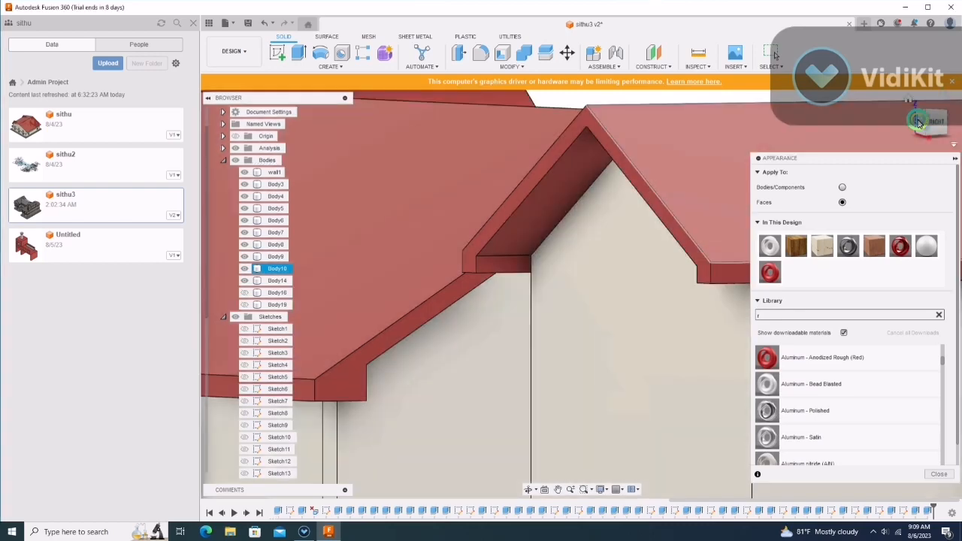
pyautogui.keyDown('shift'); pyautogui.moveTo(509, 269); pyautogui.dragTo(549, 278, button='middle'); pyautogui.keyUp('shift')
pyautogui.scroll(3, 580, 286)
pyautogui.scroll(-2, 577, 213)
# Step: Apply the red aluminum appearance to the inner underside and eave return face of the gable at the main roof's right end
pyautogui.click(935, 127)
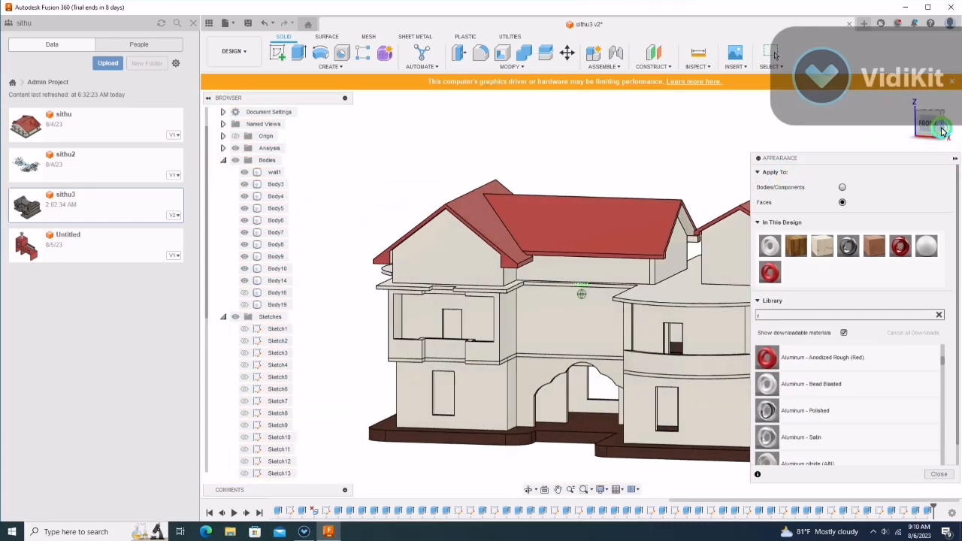
pyautogui.scroll(5, 692, 243)
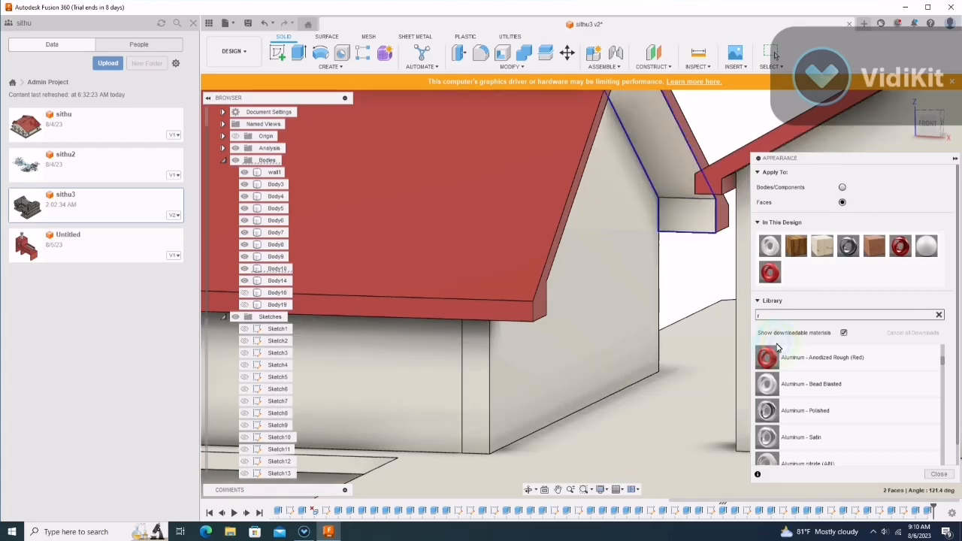
pyautogui.scroll(-3, 691, 214)
pyautogui.moveTo(679, 211)
pyautogui.keyDown('shift'); pyautogui.mouseDown(button='middle')
pyautogui.moveTo(580, 292)
pyautogui.moveTo(133, 133)
pyautogui.moveTo(161, 97)
pyautogui.moveTo(172, 125)
pyautogui.moveTo(916, 133)
pyautogui.moveTo(810, 128)
pyautogui.moveTo(747, 113)
pyautogui.moveTo(805, 128)
pyautogui.moveTo(749, 129)
pyautogui.mouseUp(button='middle'); pyautogui.keyUp('shift')
pyautogui.scroll(-5, 659, 243)
# Step: Show the hidden water tank body and apply the walls' off-white appearance to the whole tank and its stand
pyautogui.click(244, 303)
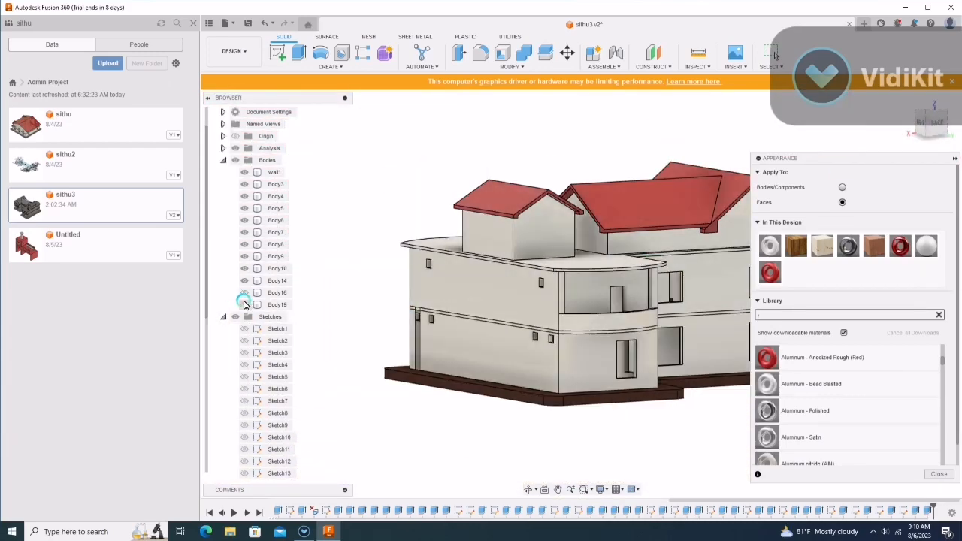
pyautogui.scroll(3, 447, 233)
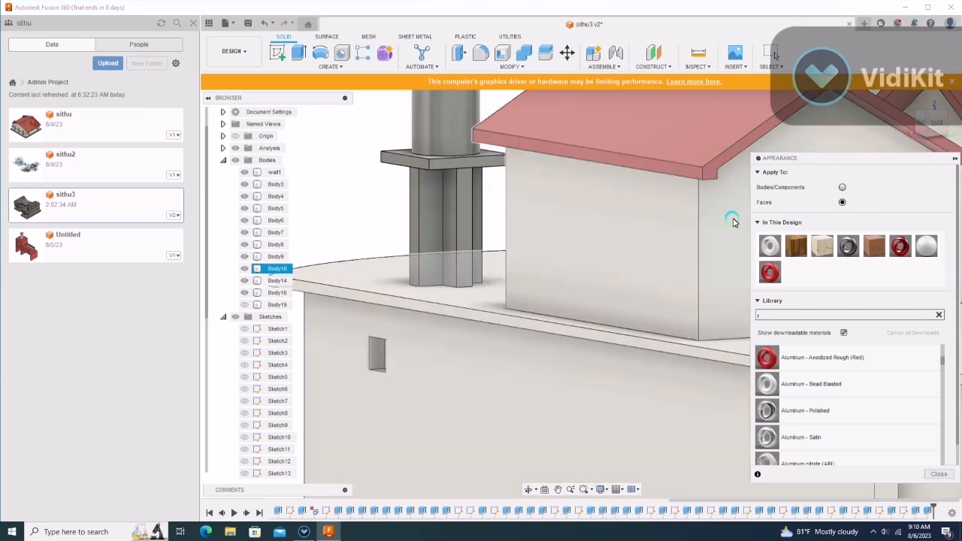
pyautogui.click(842, 188)
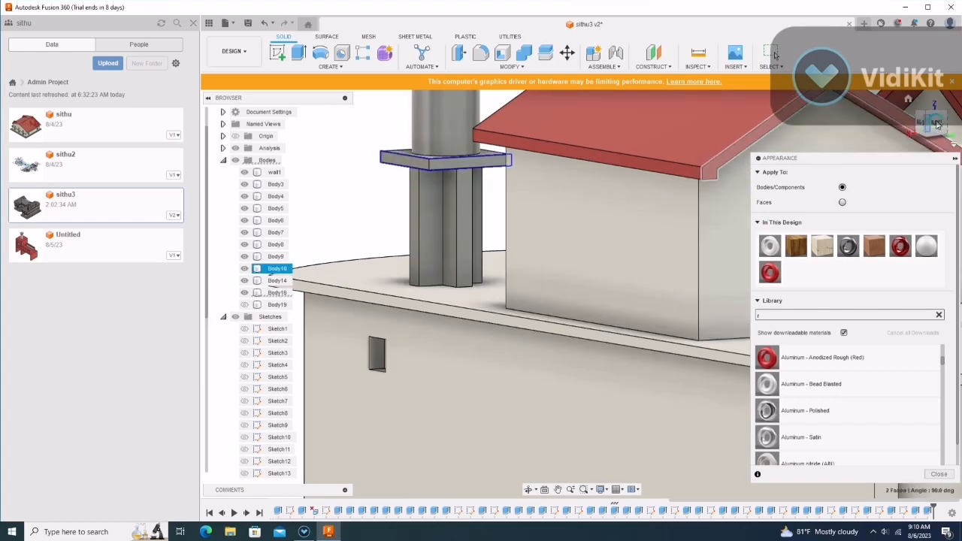
pyautogui.click(453, 195)
pyautogui.click(460, 214)
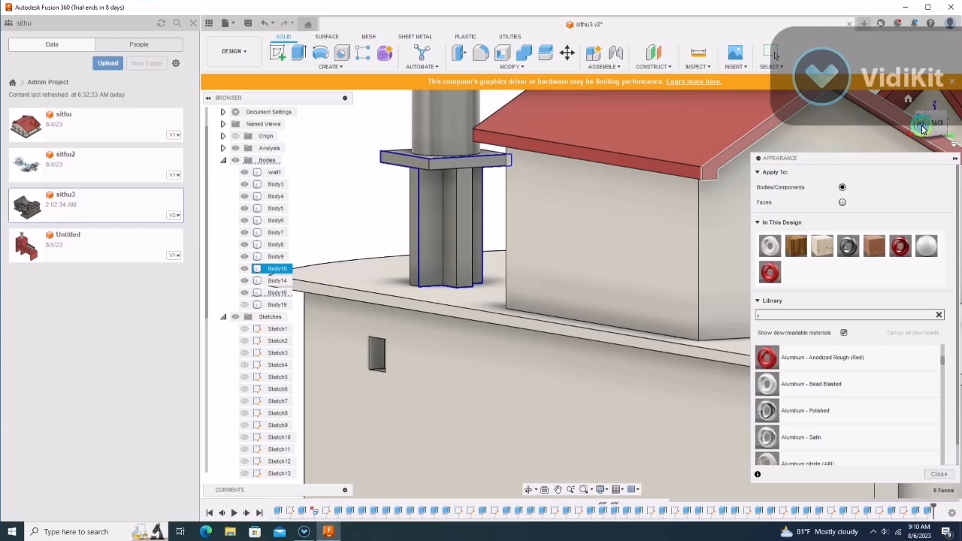
pyautogui.moveTo(409, 209); pyautogui.dragTo(389, 199, button='middle')
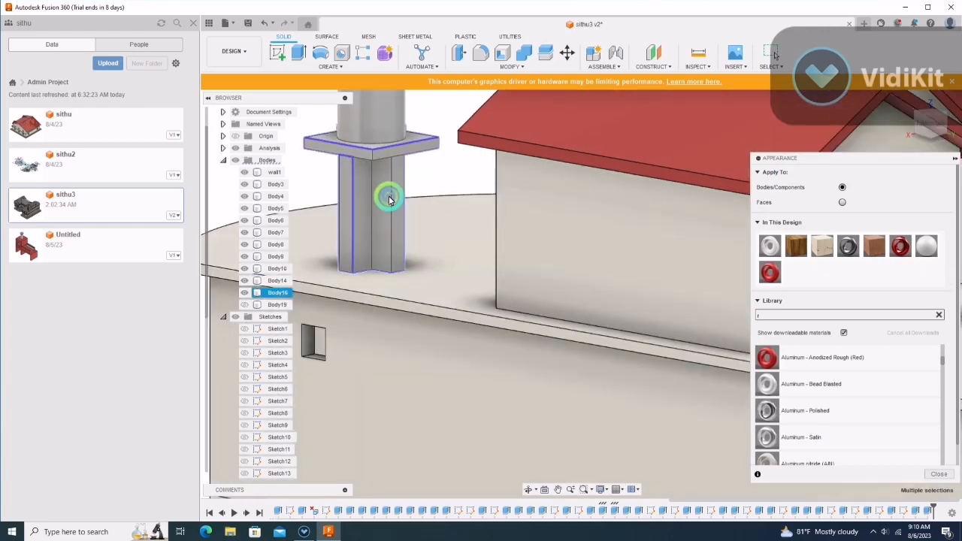
pyautogui.click(365, 199)
pyautogui.moveTo(810, 416); pyautogui.dragTo(376, 208)
# Step: Search the appearance library for "bl" and apply Paint - Enamel Glossy (Black) to the tank's cylinder and lid faces
pyautogui.moveTo(917, 128)
pyautogui.mouseDown()
pyautogui.moveTo(34, 124)
pyautogui.moveTo(803, 269)
pyautogui.mouseUp()
pyautogui.click(803, 316)
pyautogui.press('BackSpace')
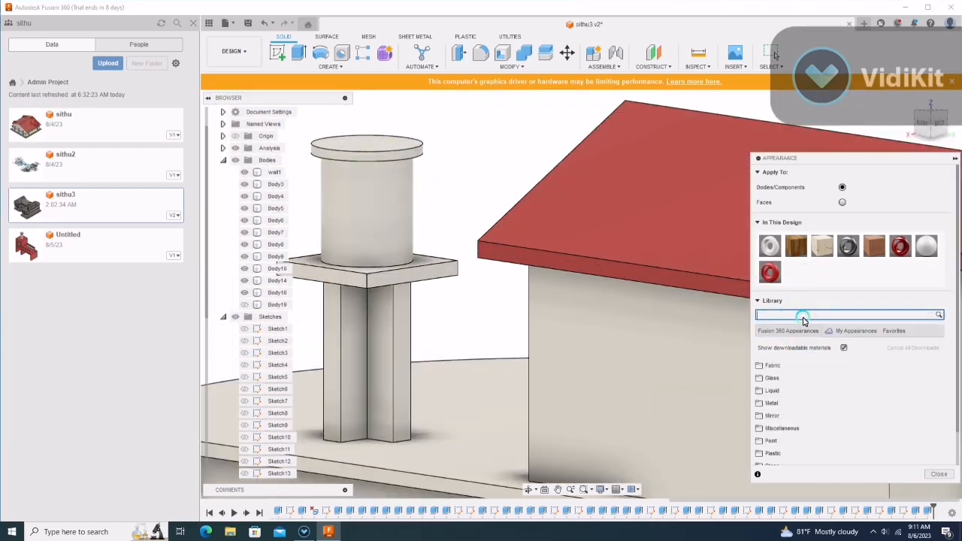
pyautogui.write('b')
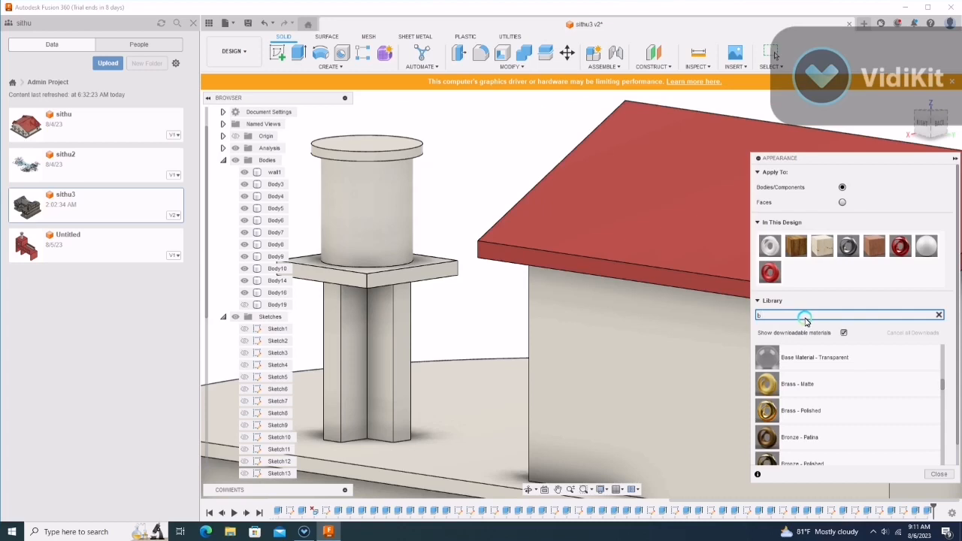
pyautogui.write('l')
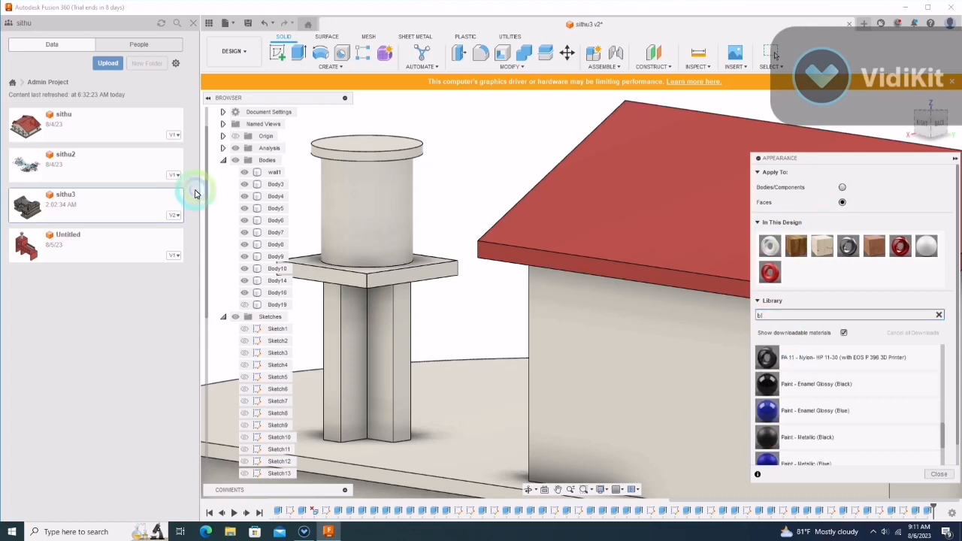
pyautogui.moveTo(790, 382); pyautogui.dragTo(366, 217)
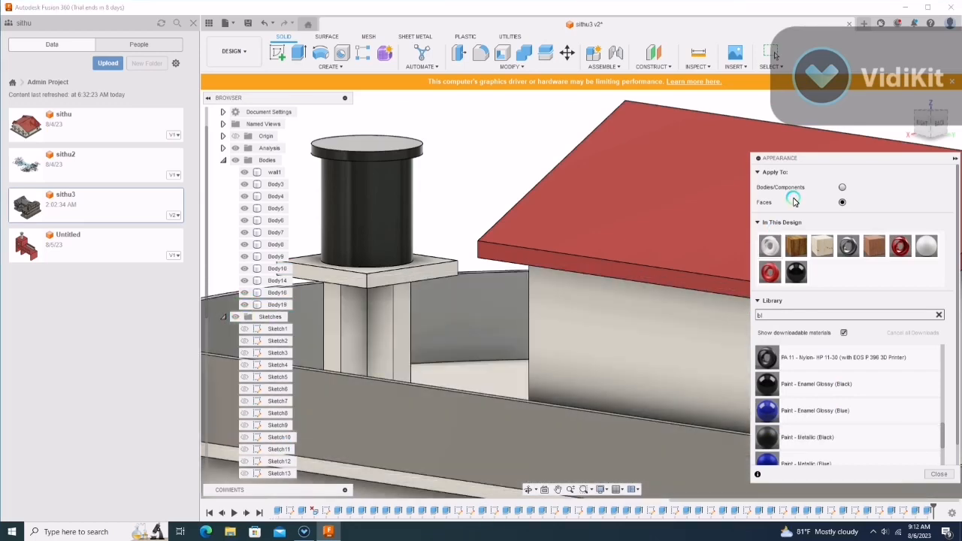
# Step: With the roof parapet Body19 shown, apply the ABS (White) appearance to its outer wall, curved end and inner faces
pyautogui.click(537, 444)
pyautogui.moveTo(770, 245); pyautogui.dragTo(546, 429)
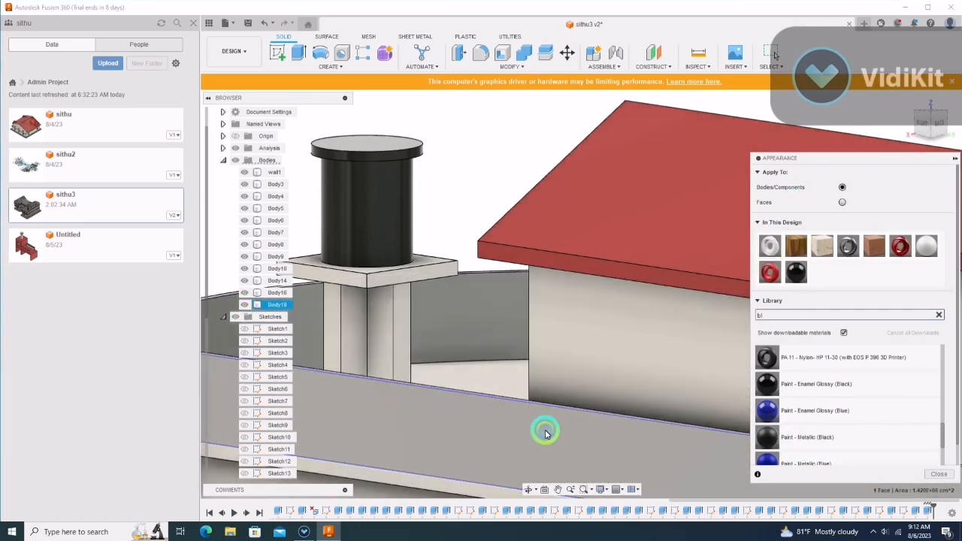
pyautogui.click(504, 402)
pyautogui.scroll(-5, 504, 402)
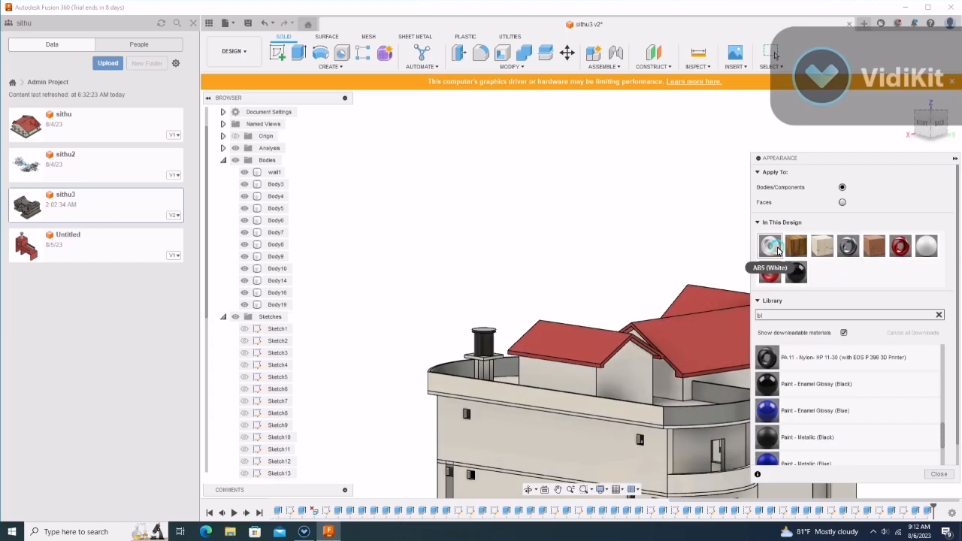
pyautogui.click(524, 274)
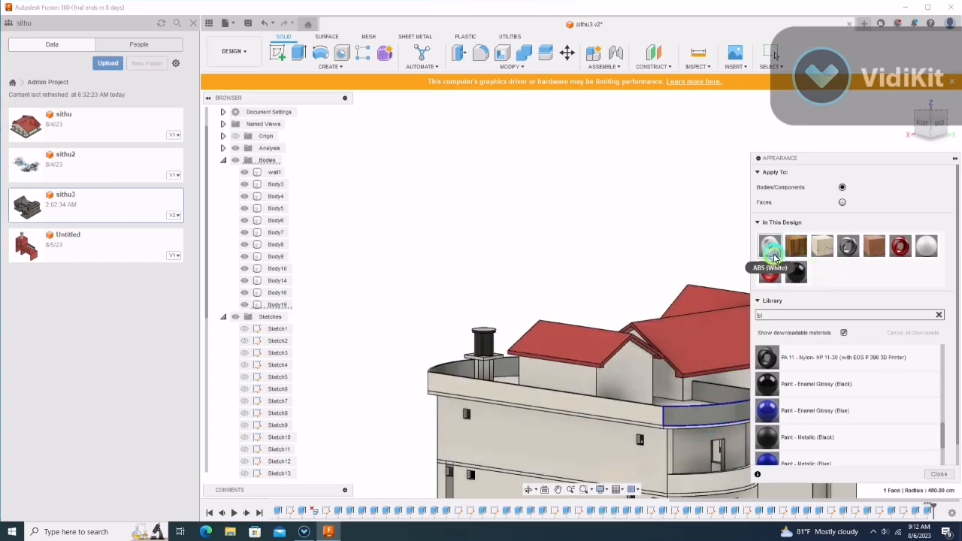
pyautogui.moveTo(775, 258); pyautogui.dragTo(715, 414)
pyautogui.moveTo(747, 319); pyautogui.dragTo(727, 388)
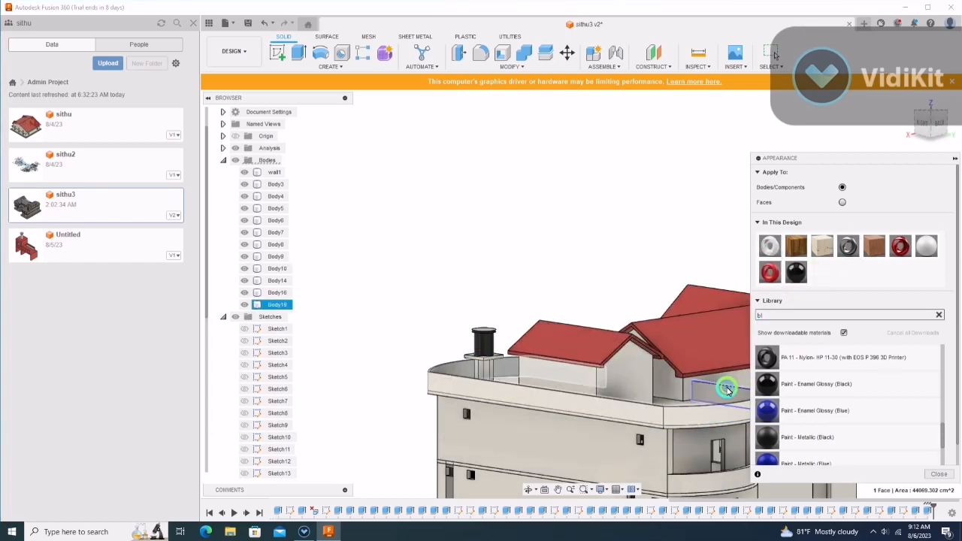
# Step: Apply ABS (White) to the parapet's inner wall, curved end and long side faces around the water tank
pyautogui.keyDown('shift'); pyautogui.moveTo(687, 359); pyautogui.dragTo(547, 390, button='middle'); pyautogui.keyUp('shift')
pyautogui.keyDown('shift'); pyautogui.moveTo(579, 294); pyautogui.dragTo(681, 396, button='middle'); pyautogui.keyUp('shift')
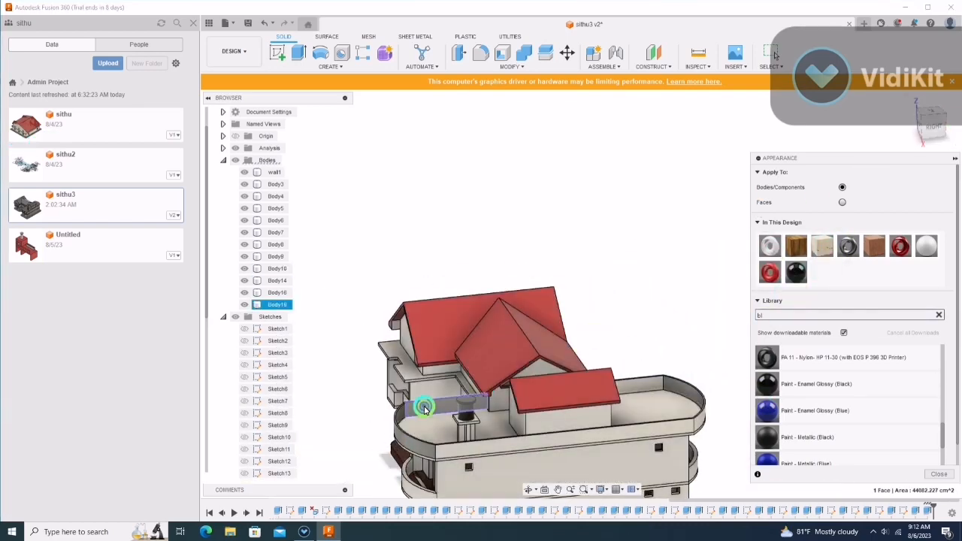
pyautogui.keyDown('shift'); pyautogui.moveTo(423, 407); pyautogui.dragTo(383, 397, button='middle'); pyautogui.keyUp('shift')
pyautogui.scroll(2, 395, 413)
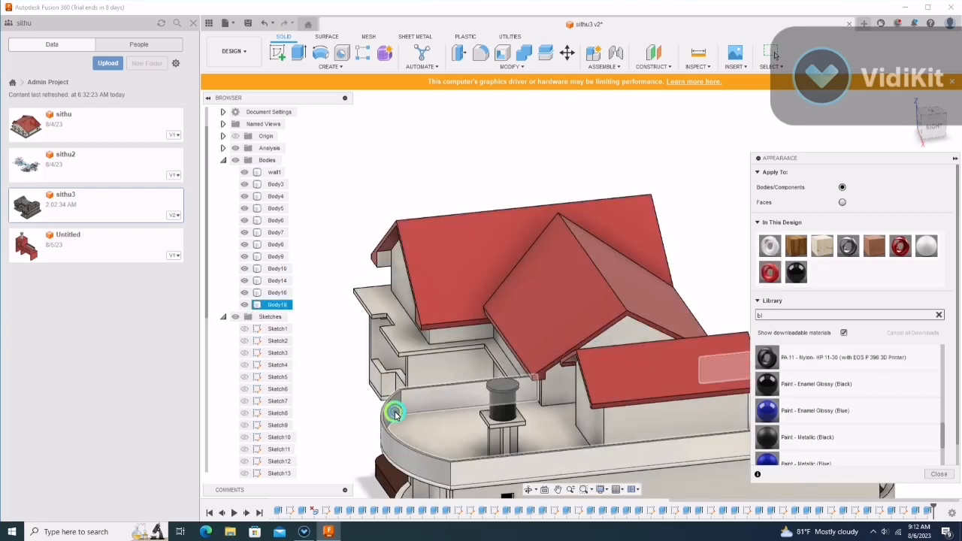
pyautogui.click(396, 412)
pyautogui.click(525, 276)
pyautogui.click(421, 453)
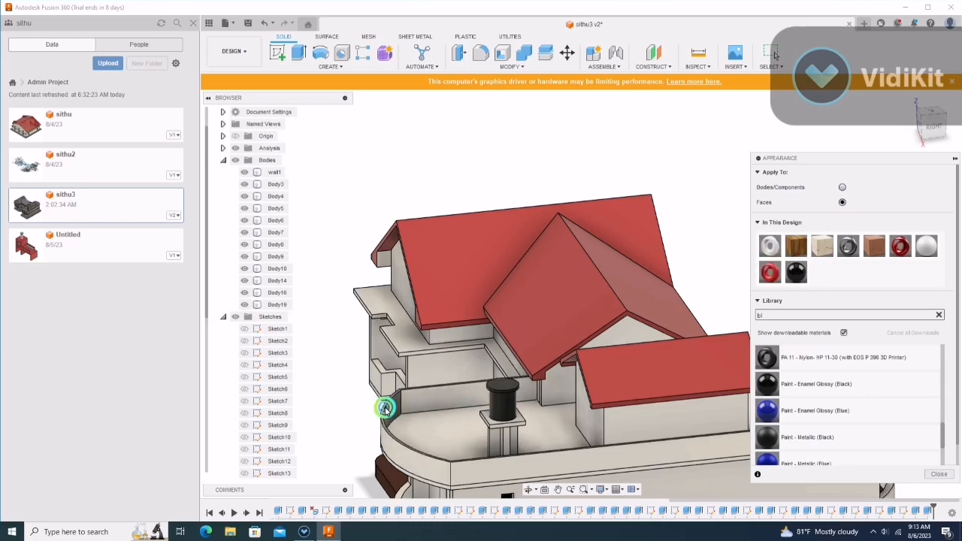
pyautogui.moveTo(803, 425)
pyautogui.mouseDown()
pyautogui.moveTo(679, 402)
pyautogui.moveTo(678, 364)
pyautogui.moveTo(481, 432)
pyautogui.mouseUp()
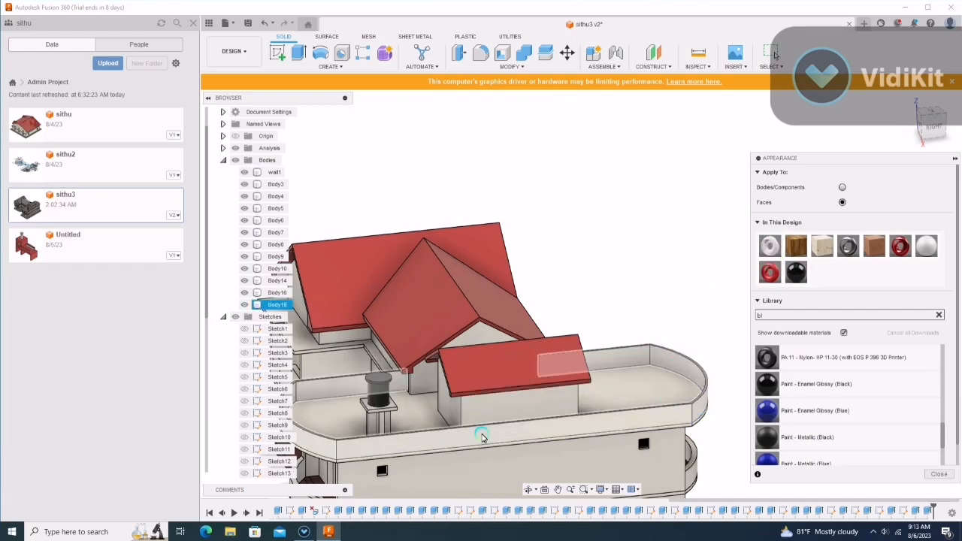
# Step: Apply ABS (White) to the parapet's straight side faces next to the main roof, seen from the front
pyautogui.keyDown('shift'); pyautogui.moveTo(481, 432); pyautogui.dragTo(528, 262, button='middle'); pyautogui.keyUp('shift')
pyautogui.click(917, 128)
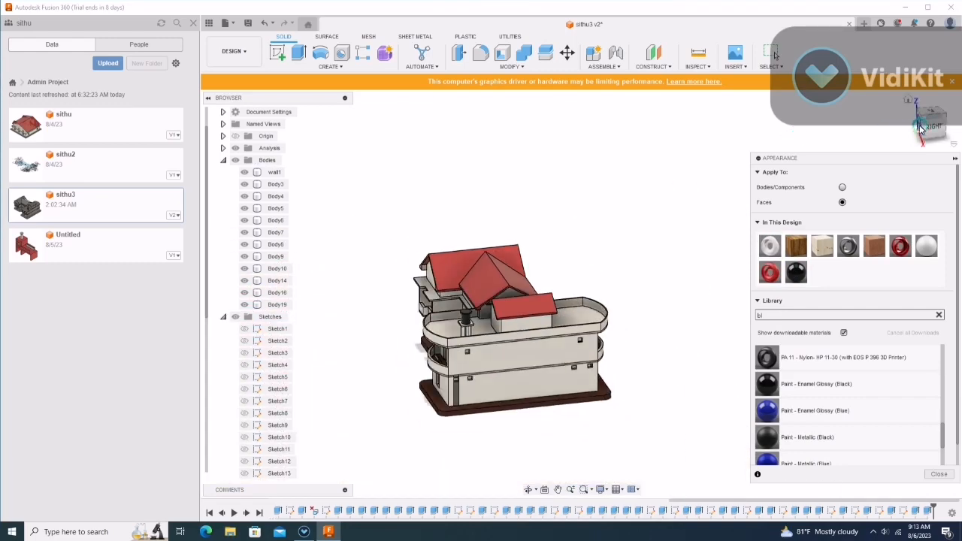
pyautogui.keyDown('shift'); pyautogui.moveTo(921, 128); pyautogui.dragTo(767, 284, button='middle'); pyautogui.keyUp('shift')
pyautogui.scroll(5, 607, 354)
pyautogui.click(607, 354)
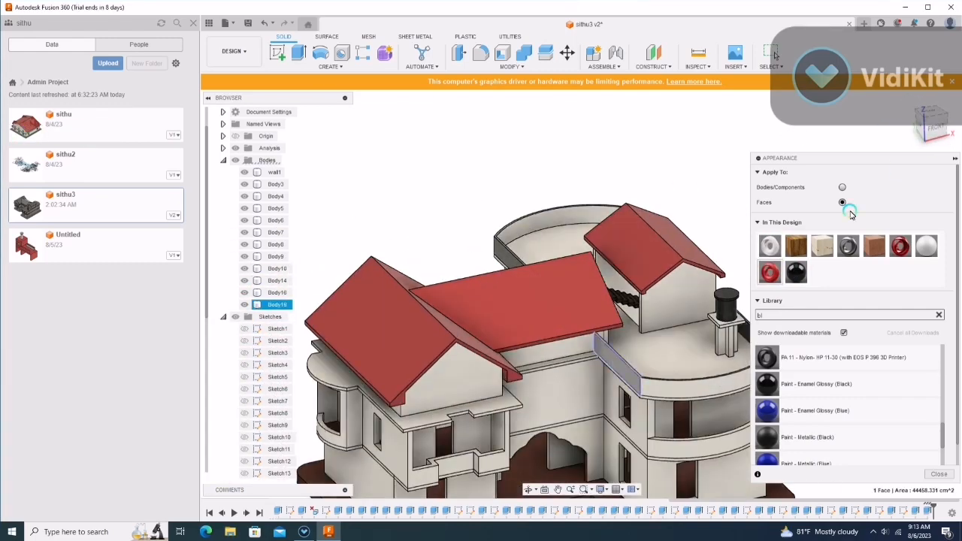
pyautogui.click(624, 376)
pyautogui.click(509, 233)
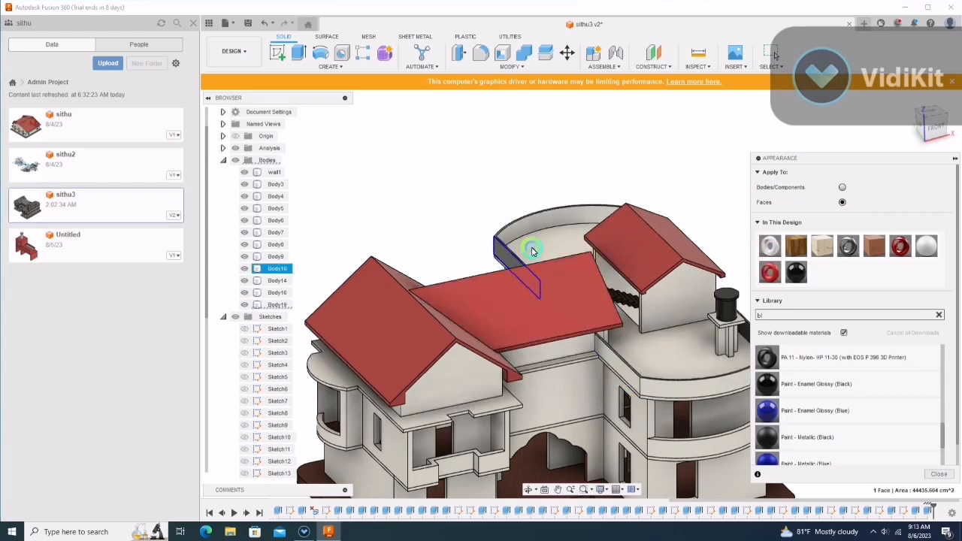
pyautogui.scroll(3, 575, 209)
pyautogui.scroll(-5, 576, 209)
# Step: Apply ABS (White) to the top edge faces of the parapet, seen from above
pyautogui.click(926, 135)
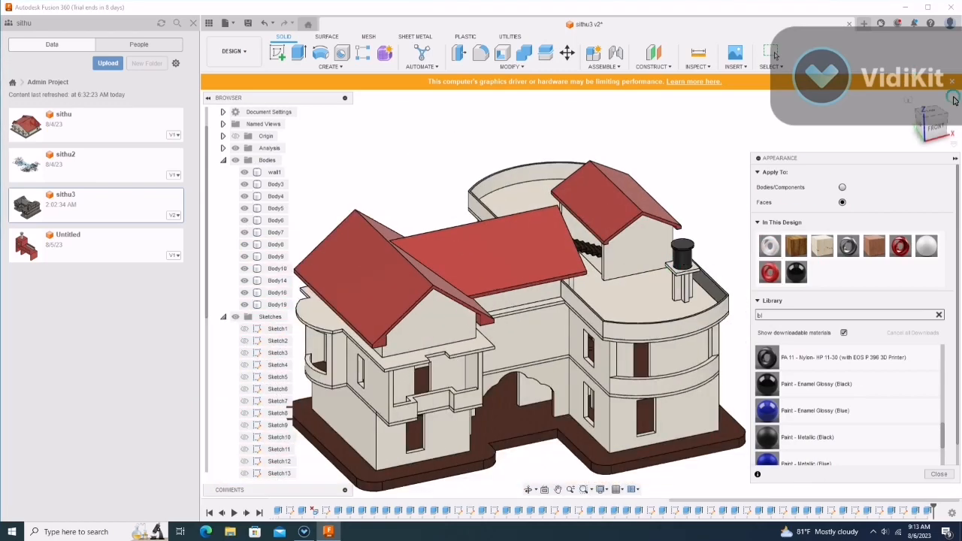
pyautogui.scroll(5, 518, 193)
pyautogui.click(518, 193)
pyautogui.click(494, 195)
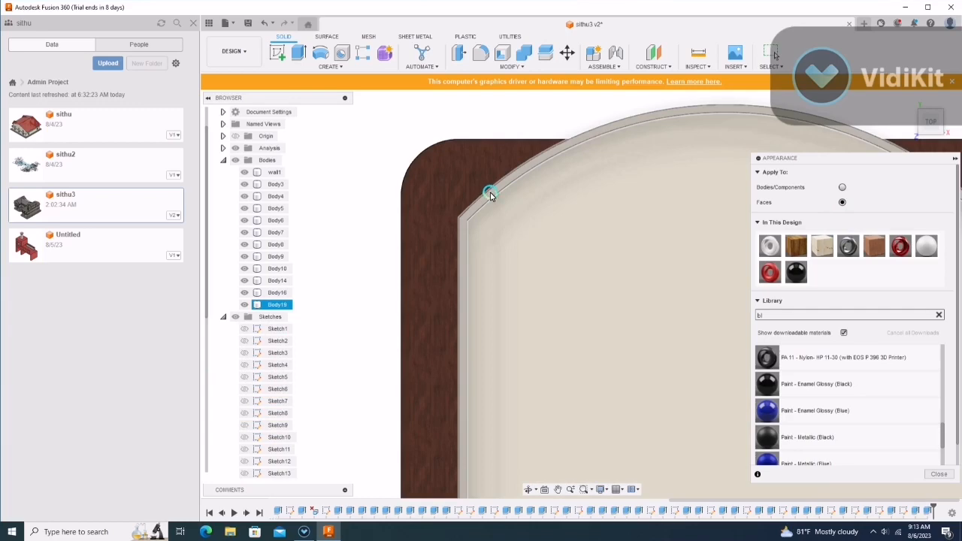
pyautogui.click(544, 158)
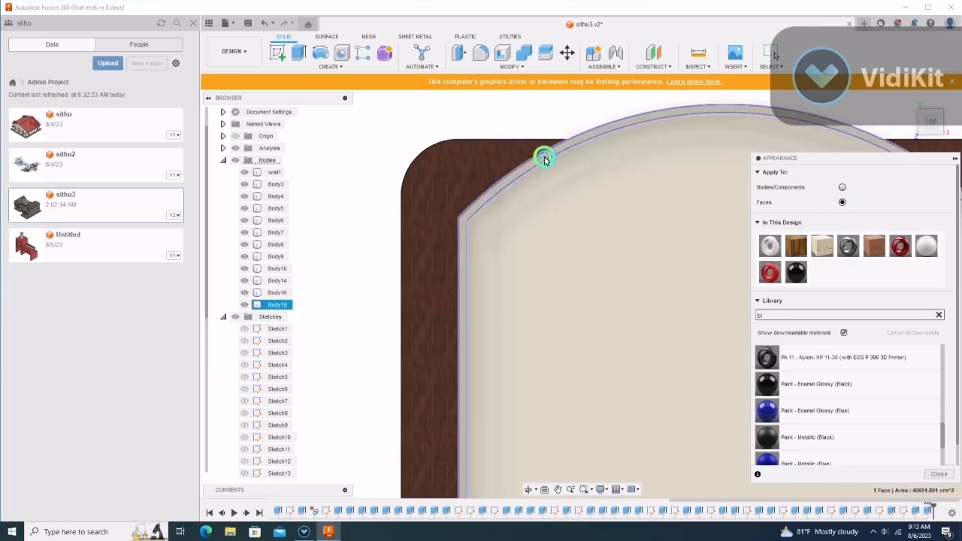
pyautogui.scroll(-5, 545, 161)
pyautogui.click(879, 188)
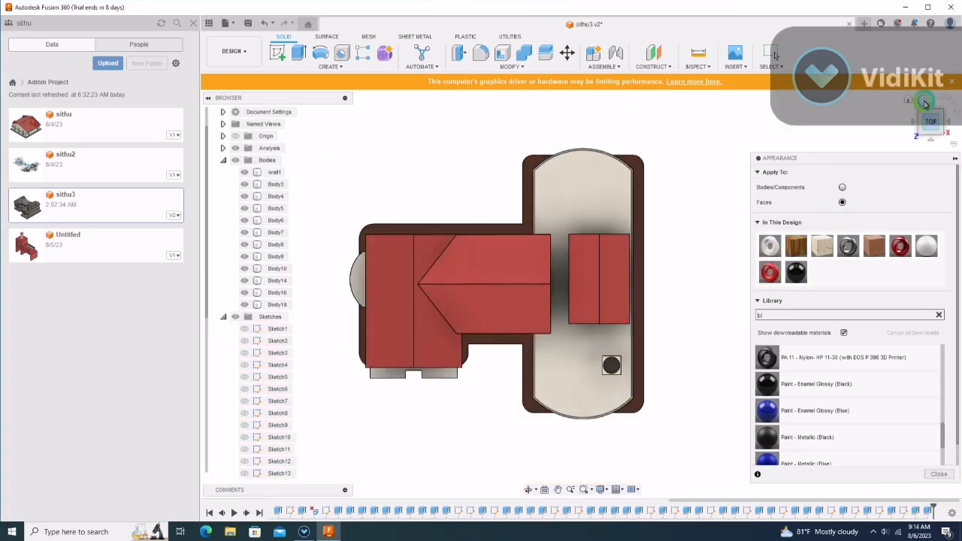
# Step: Clear the appearance search, finish assigning appearances and hide the project data list
pyautogui.moveTo(925, 103); pyautogui.dragTo(930, 60)
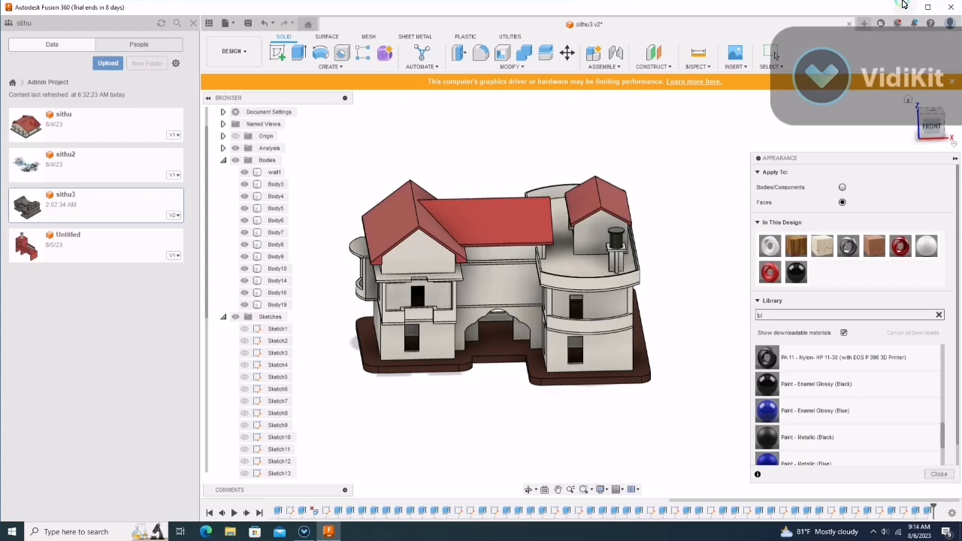
pyautogui.click(938, 315)
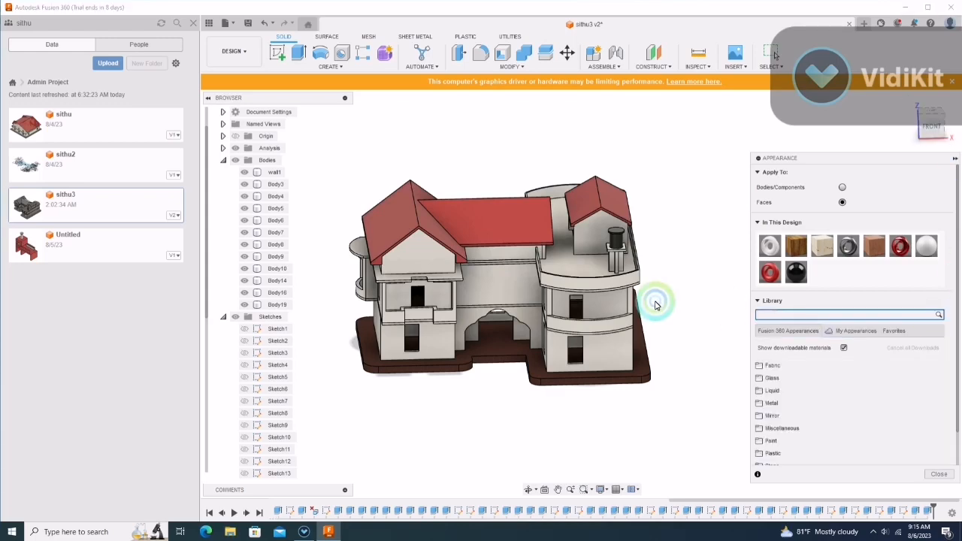
pyautogui.click(936, 477)
pyautogui.click(193, 23)
# Step: Section the house from the wall face above the front arch, turning the cut plane to a 90-degree Angle 1 to inspect the upper floor
pyautogui.scroll(3, 362, 289)
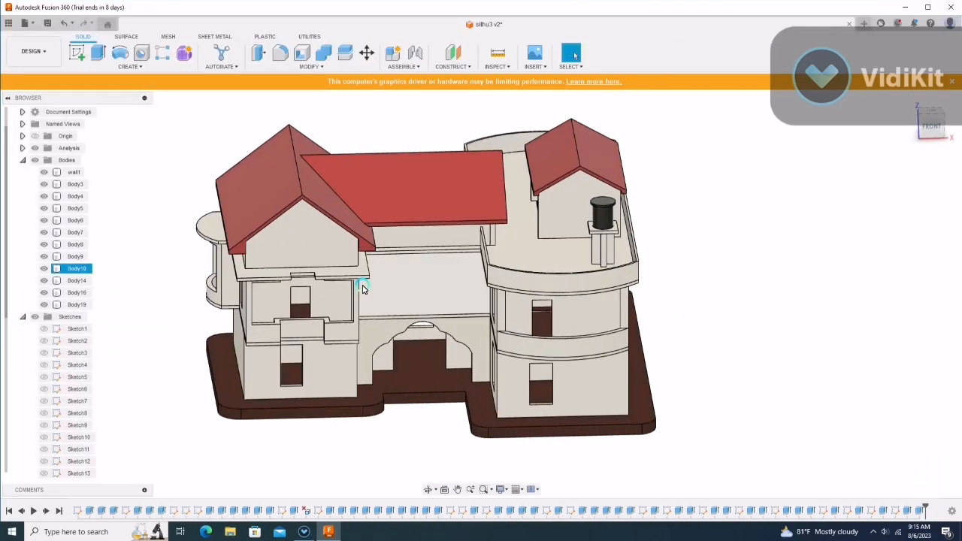
pyautogui.keyDown('shift'); pyautogui.moveTo(363, 289); pyautogui.dragTo(498, 326, button='middle'); pyautogui.keyUp('shift')
pyautogui.click(496, 66)
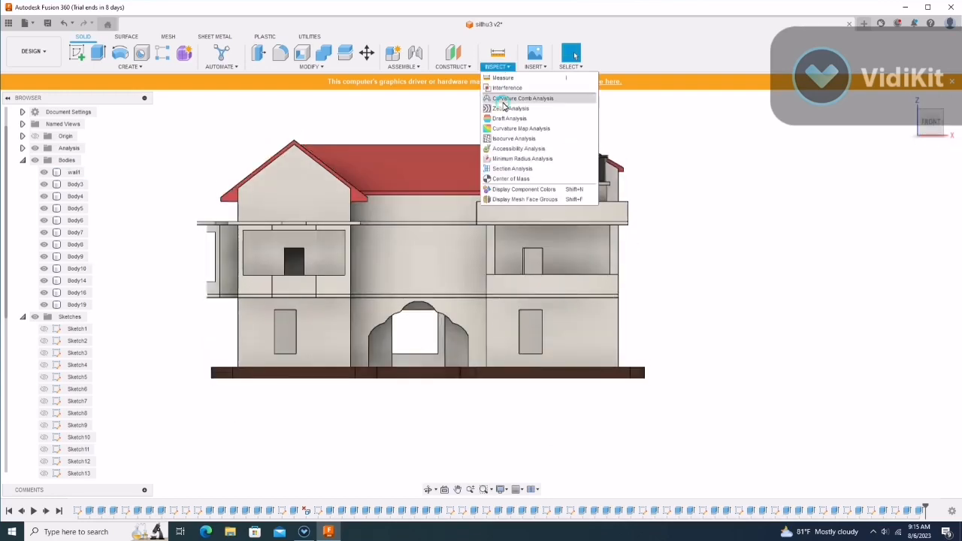
pyautogui.click(512, 169)
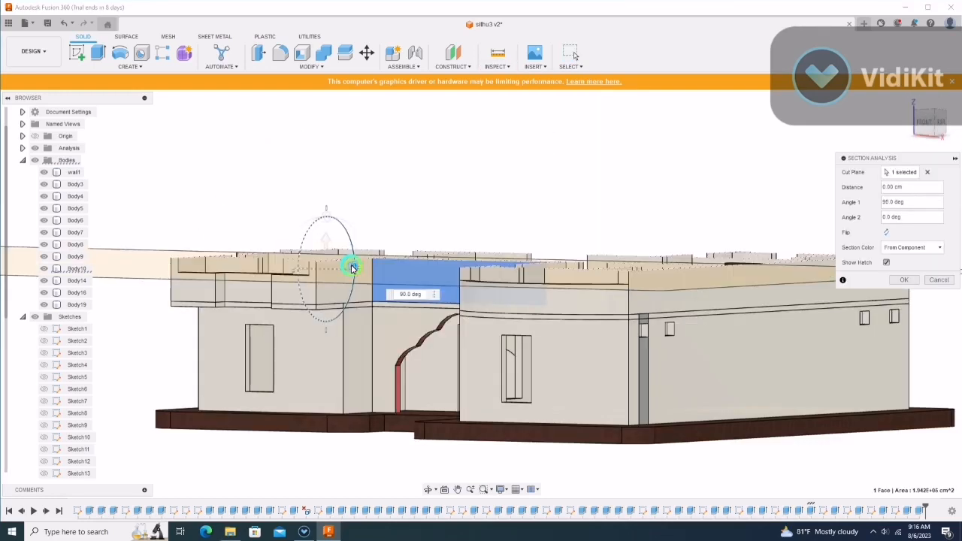
pyautogui.moveTo(350, 268); pyautogui.dragTo(324, 239)
pyautogui.click(917, 124)
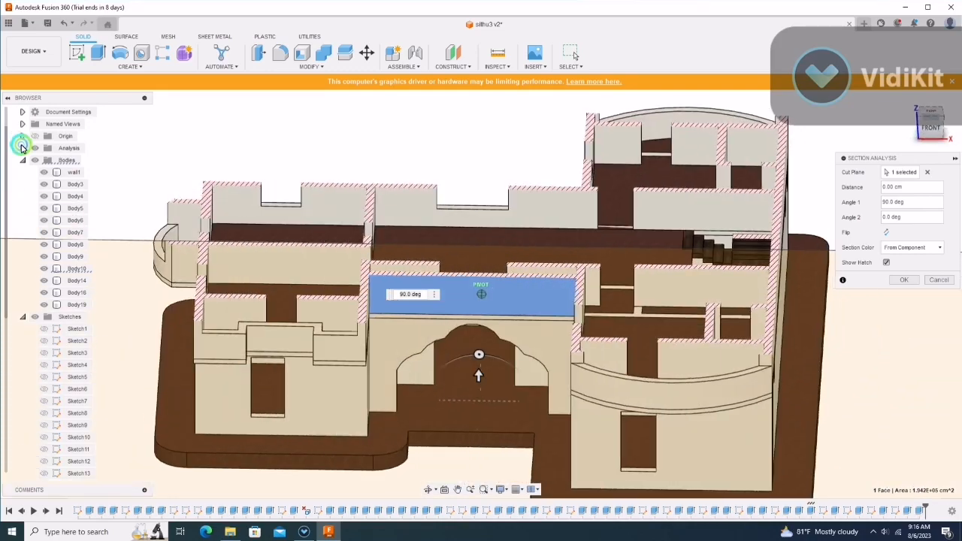
pyautogui.keyDown('shift'); pyautogui.moveTo(602, 315); pyautogui.dragTo(620, 248, button='middle'); pyautogui.keyUp('shift')
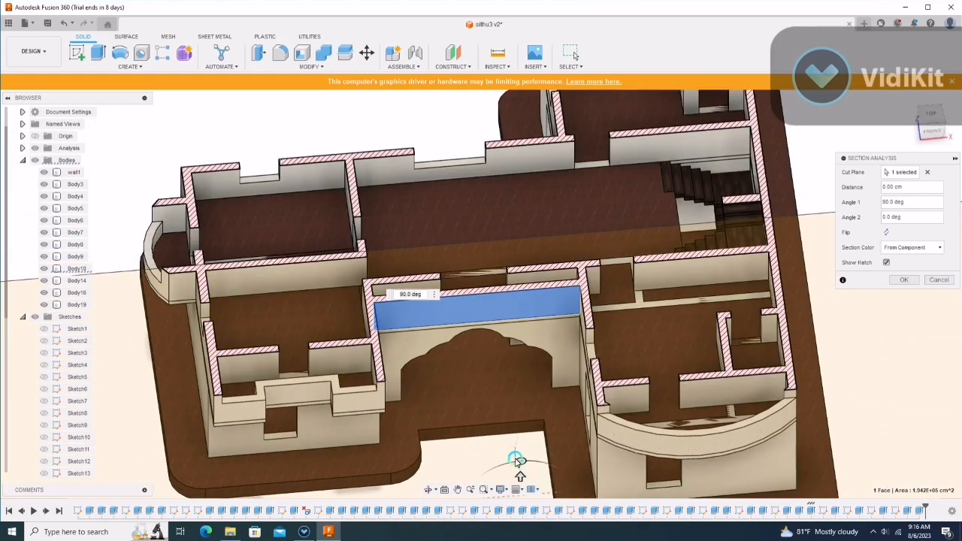
# Step: Shift the horizontal cut plane through -250 cm, -50 cm, about -458 cm and -150 cm to inspect the floor layouts
pyautogui.moveTo(517, 460); pyautogui.dragTo(510, 520)
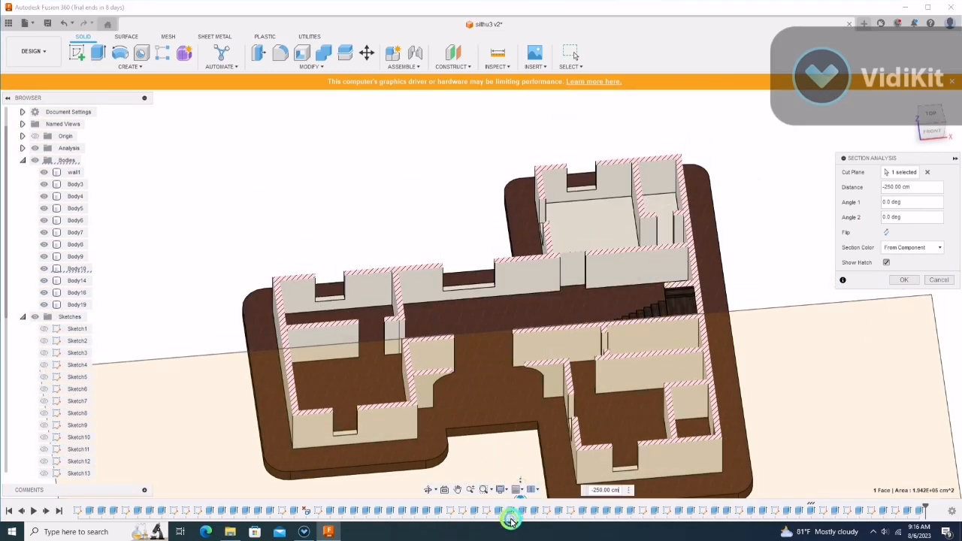
pyautogui.moveTo(518, 460); pyautogui.dragTo(517, 451)
pyautogui.keyDown('shift'); pyautogui.moveTo(517, 451); pyautogui.dragTo(518, 350, button='middle'); pyautogui.keyUp('shift')
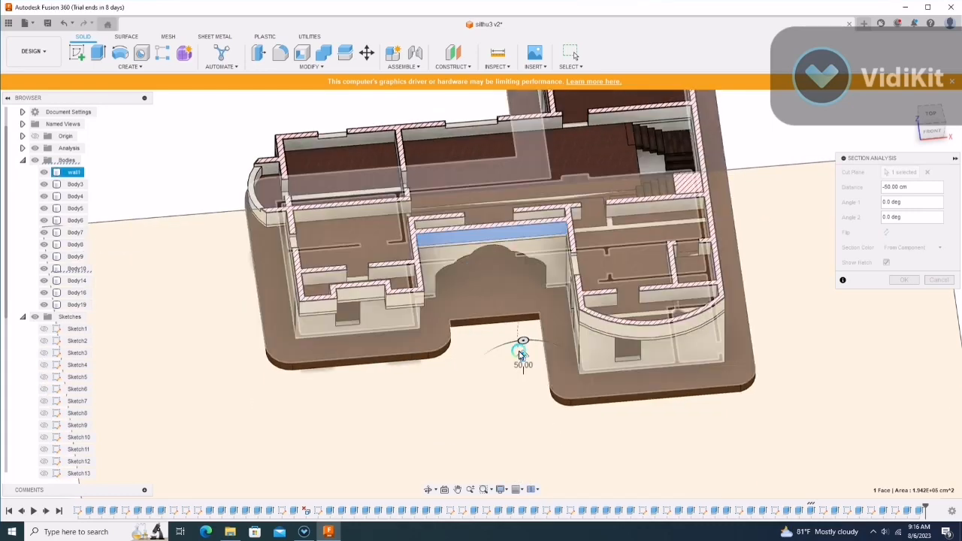
pyautogui.keyDown('shift'); pyautogui.moveTo(489, 283); pyautogui.dragTo(509, 355, button='middle'); pyautogui.keyUp('shift')
pyautogui.moveTo(506, 314); pyautogui.dragTo(510, 344)
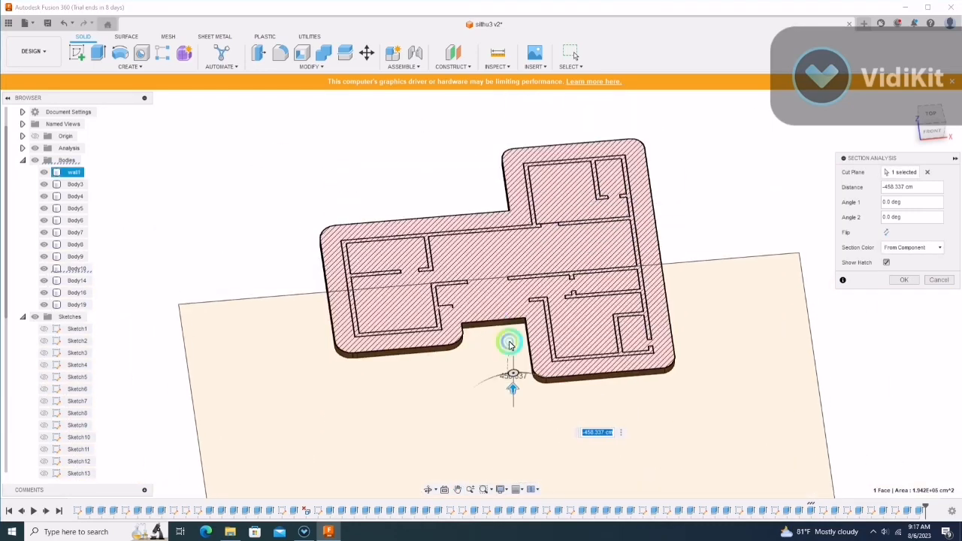
pyautogui.moveTo(514, 391)
pyautogui.mouseDown()
pyautogui.moveTo(511, 401)
pyautogui.moveTo(513, 392)
pyautogui.mouseUp()
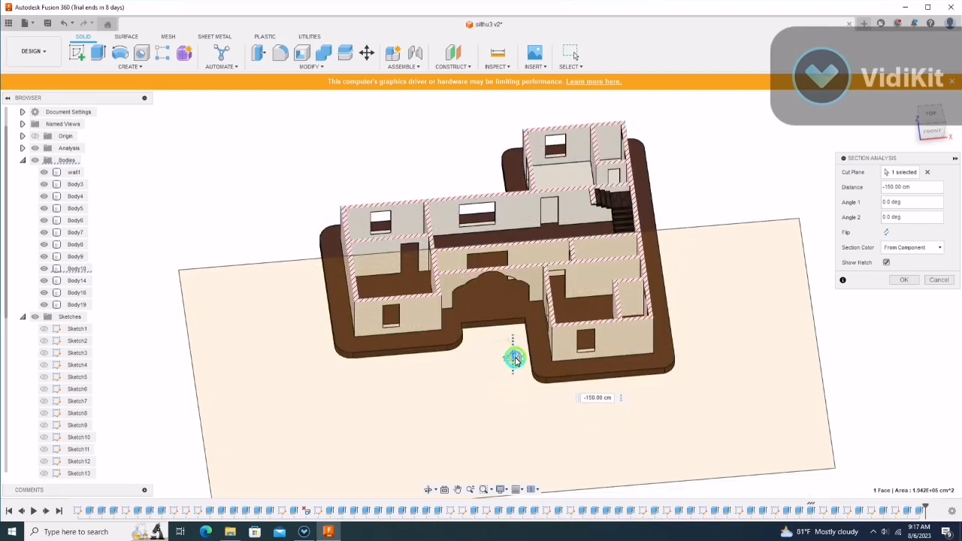
# Step: Turn the cut plane vertical with Angle 2 at 90 degrees and sweep it across the house to inspect the cross-sections
pyautogui.moveTo(517, 350); pyautogui.dragTo(544, 278)
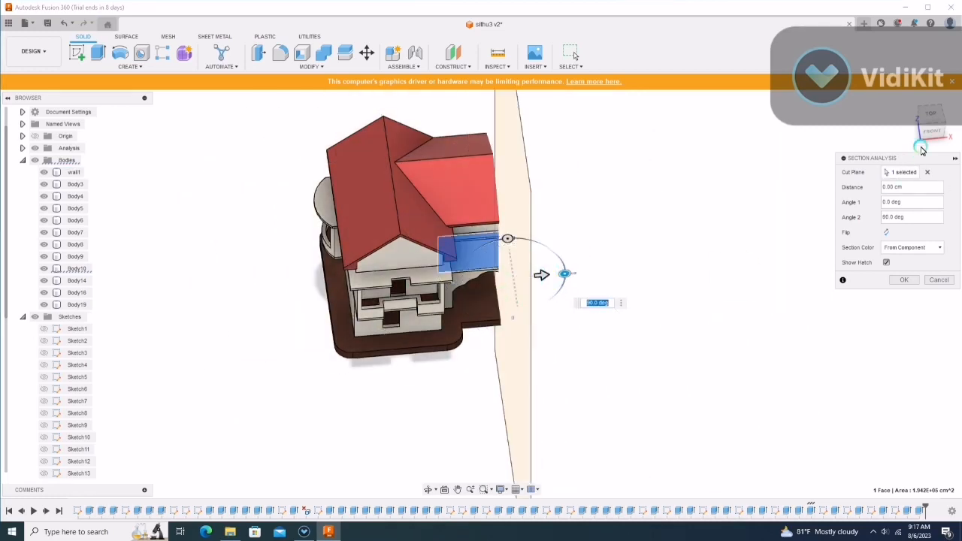
pyautogui.moveTo(922, 149); pyautogui.dragTo(865, 105)
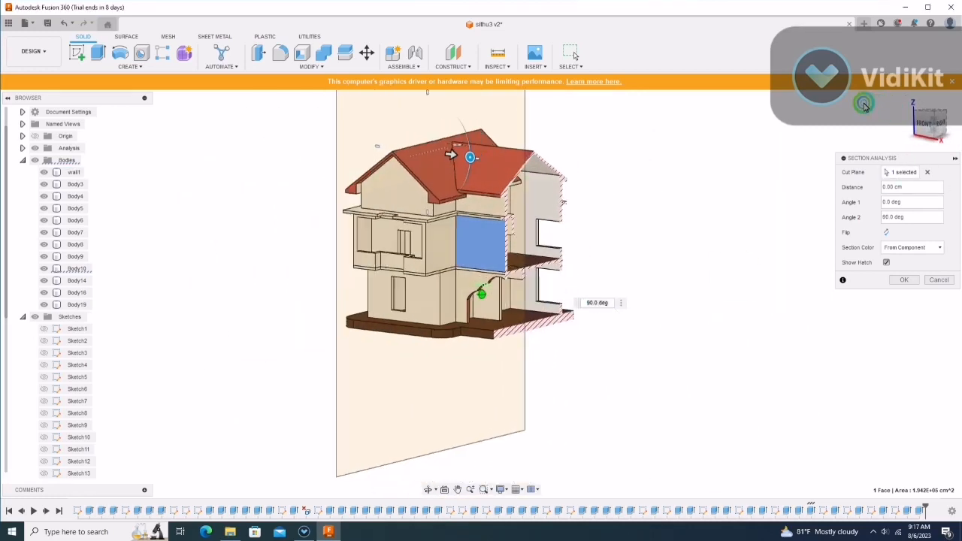
pyautogui.moveTo(446, 157); pyautogui.dragTo(699, 281)
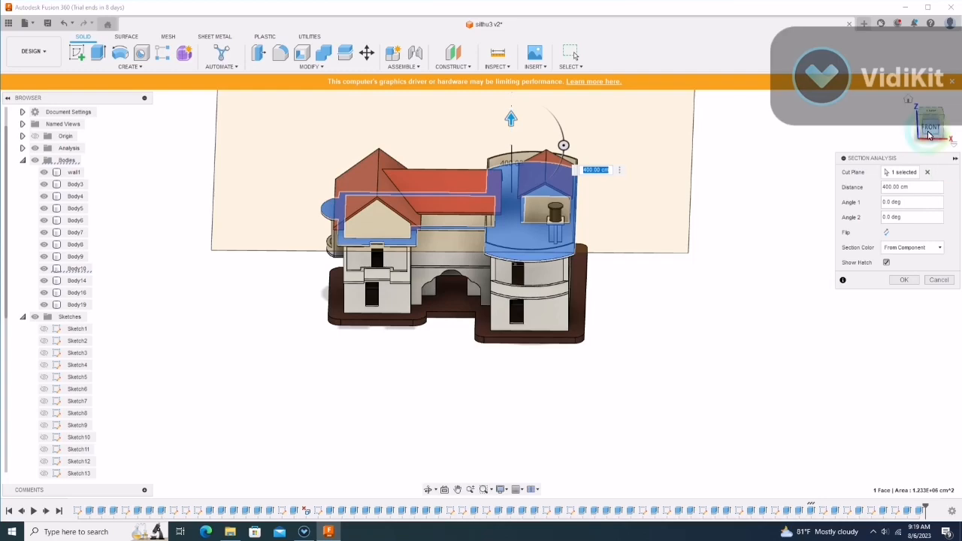
# Step: Raise the cut plane above the roof terrace to 600 cm, turn Angle 1 to 90 degrees and move the vertical plane out 800 cm
pyautogui.moveTo(939, 126); pyautogui.dragTo(953, 133)
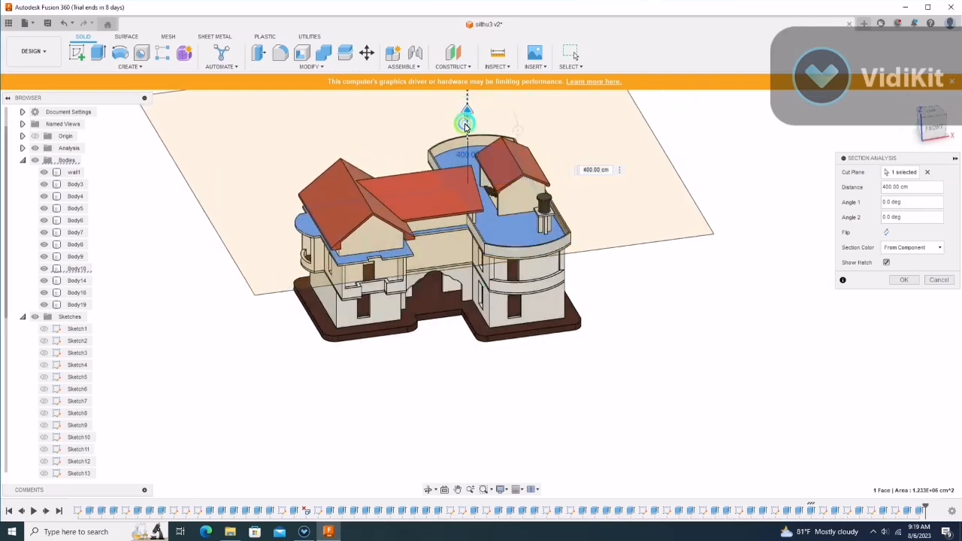
pyautogui.moveTo(466, 125); pyautogui.dragTo(489, 106)
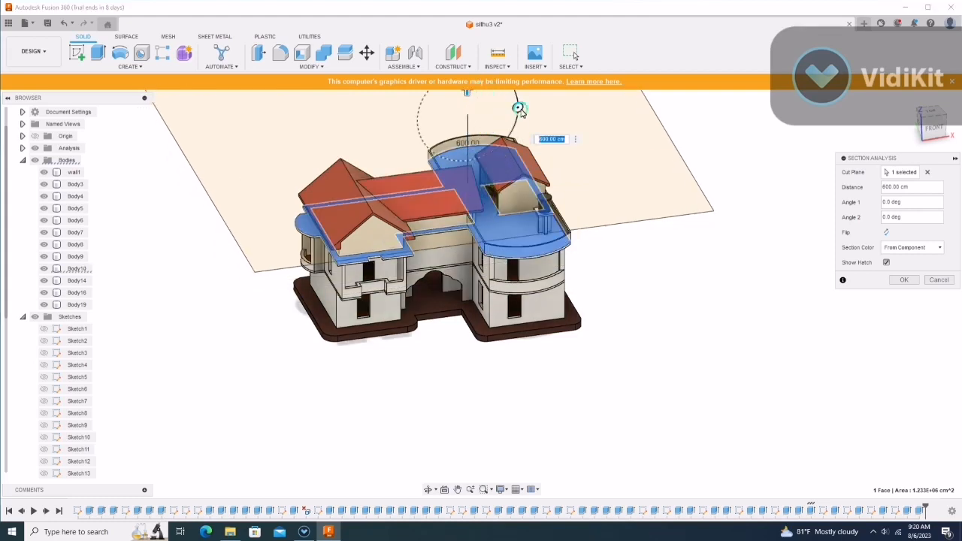
pyautogui.moveTo(523, 128); pyautogui.dragTo(473, 196)
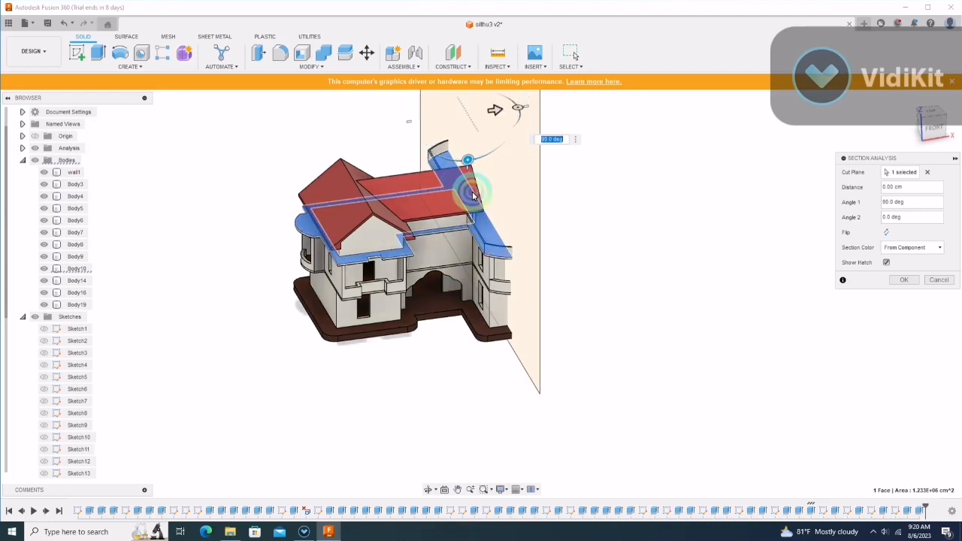
pyautogui.moveTo(494, 113); pyautogui.dragTo(595, 97)
pyautogui.click(900, 203)
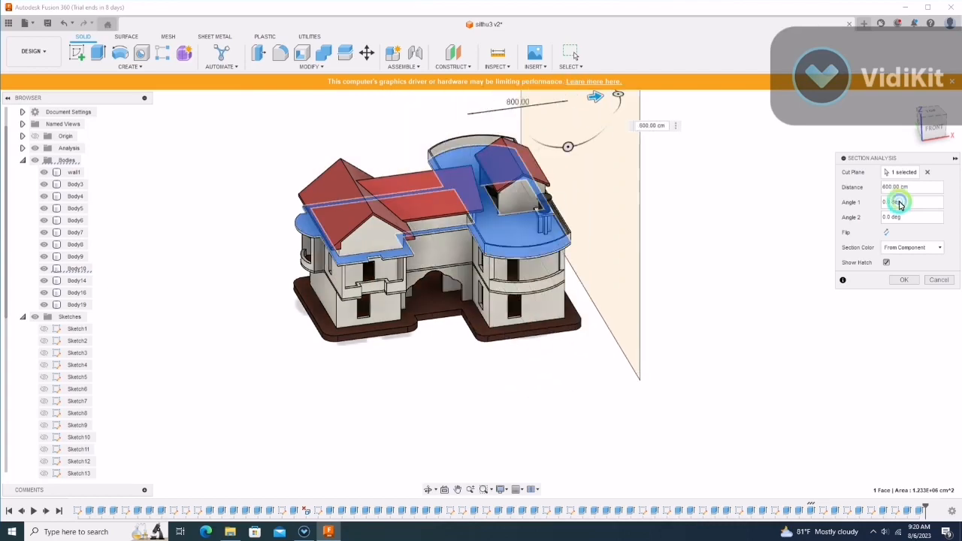
# Step: Move the vertical cut plane out to 1000 cm, beyond the side of the house, and finish the section analysis
pyautogui.click(942, 136)
pyautogui.keyDown('shift'); pyautogui.moveTo(829, 79); pyautogui.dragTo(784, 186, button='middle'); pyautogui.keyUp('shift')
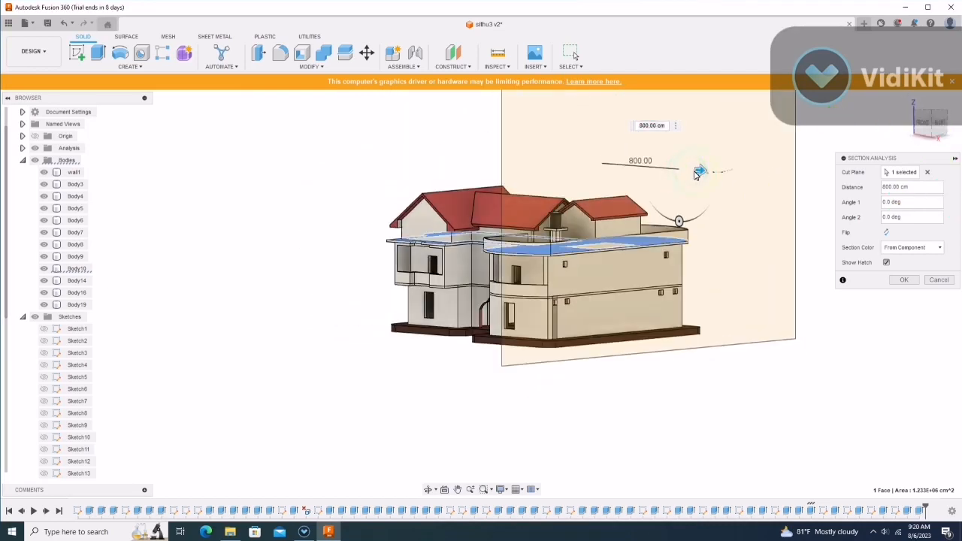
pyautogui.moveTo(699, 174)
pyautogui.mouseDown()
pyautogui.moveTo(609, 133)
pyautogui.moveTo(486, 128)
pyautogui.moveTo(640, 152)
pyautogui.moveTo(721, 207)
pyautogui.mouseUp()
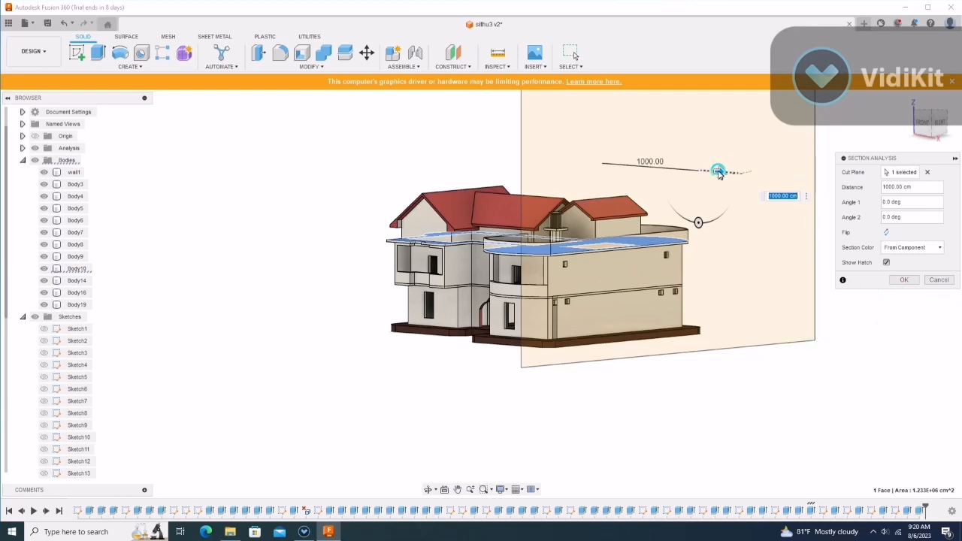
pyautogui.moveTo(720, 173); pyautogui.dragTo(740, 431)
pyautogui.click(900, 284)
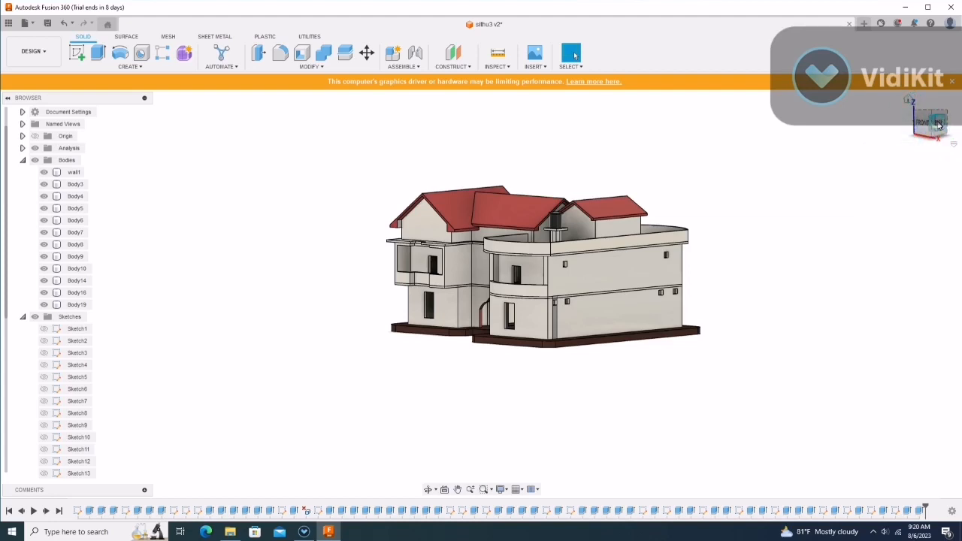
# Step: Examine the finished house exterior from the back, left, front, isometric and top views
pyautogui.keyDown('shift'); pyautogui.moveTo(931, 121); pyautogui.dragTo(826, 135, button='middle'); pyautogui.keyUp('shift')
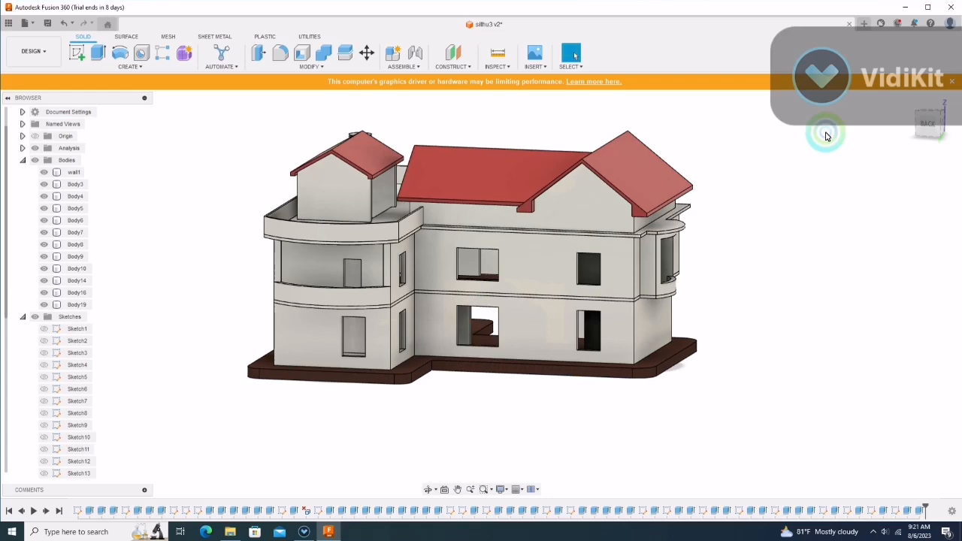
pyautogui.keyDown('shift'); pyautogui.moveTo(930, 127); pyautogui.dragTo(957, 125, button='middle'); pyautogui.keyUp('shift')
pyautogui.click(943, 125)
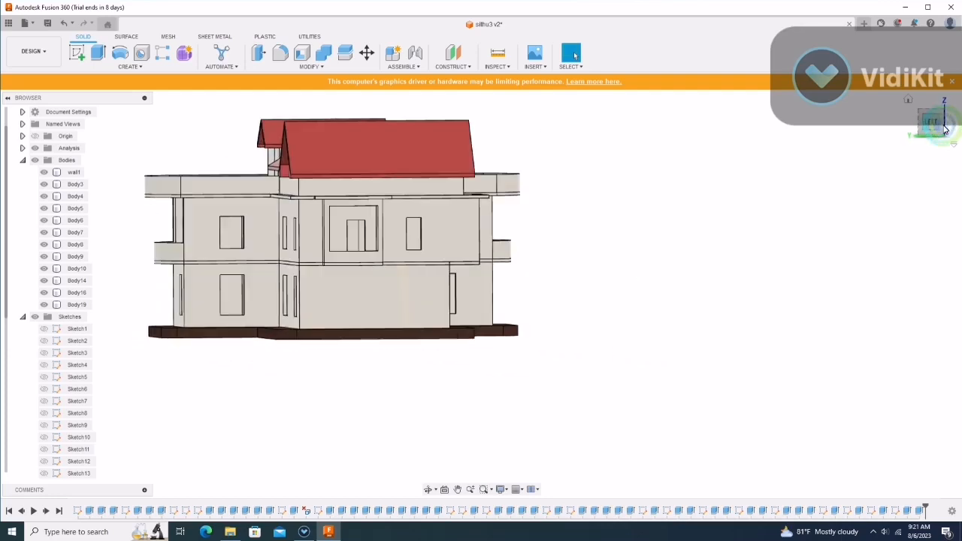
pyautogui.click(951, 125)
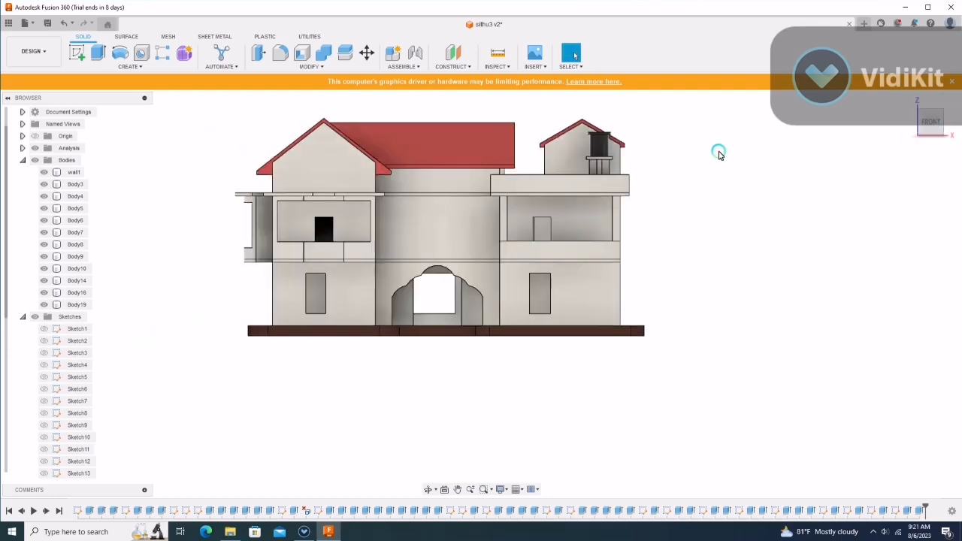
pyautogui.click(912, 101)
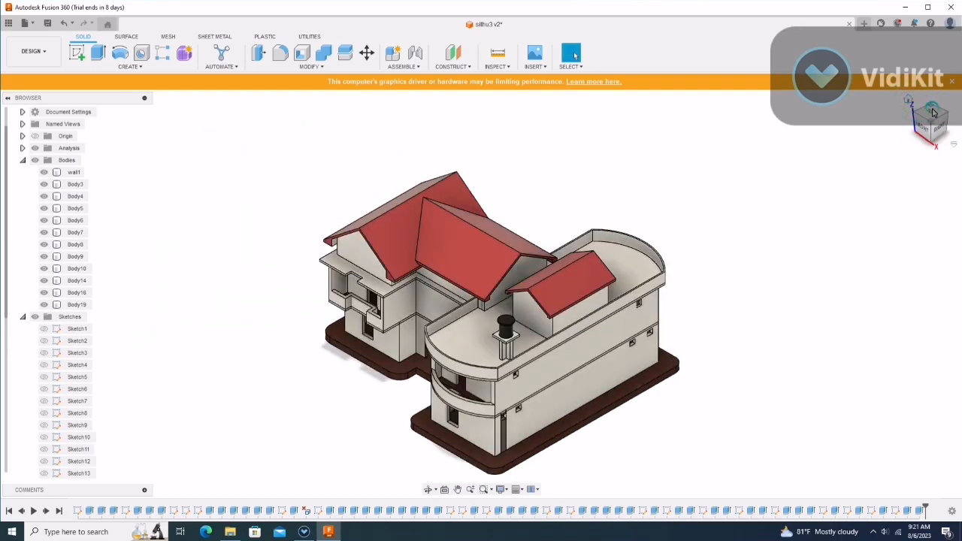
pyautogui.click(929, 114)
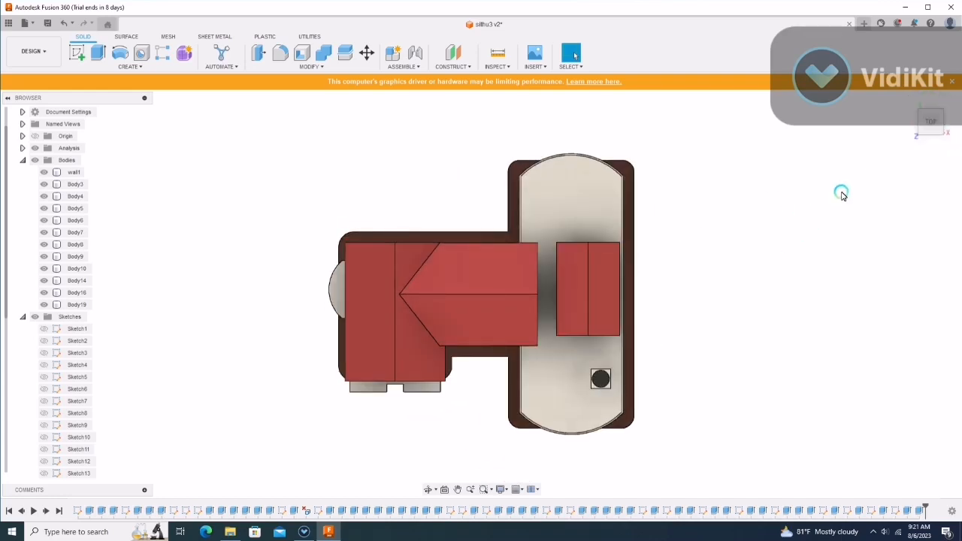
pyautogui.click(930, 111)
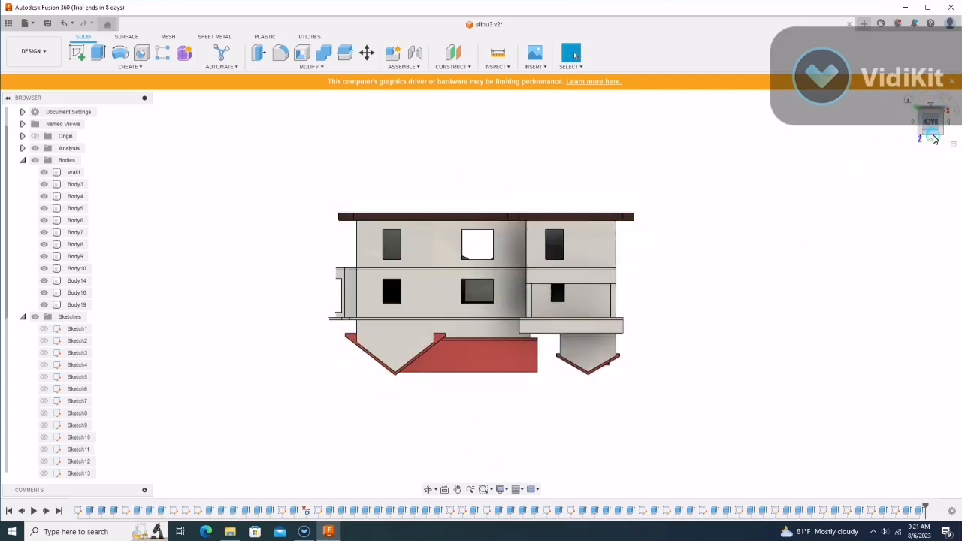
pyautogui.click(933, 141)
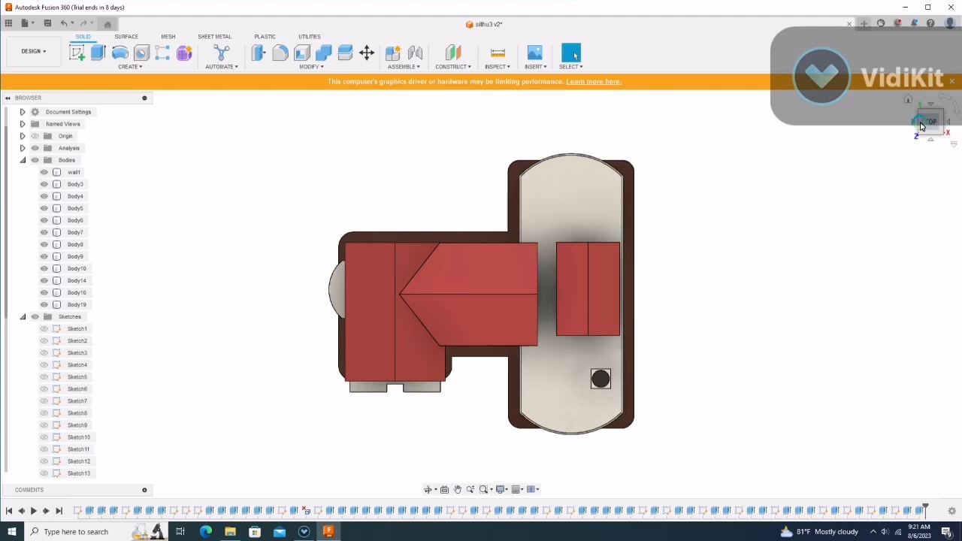
pyautogui.click(920, 125)
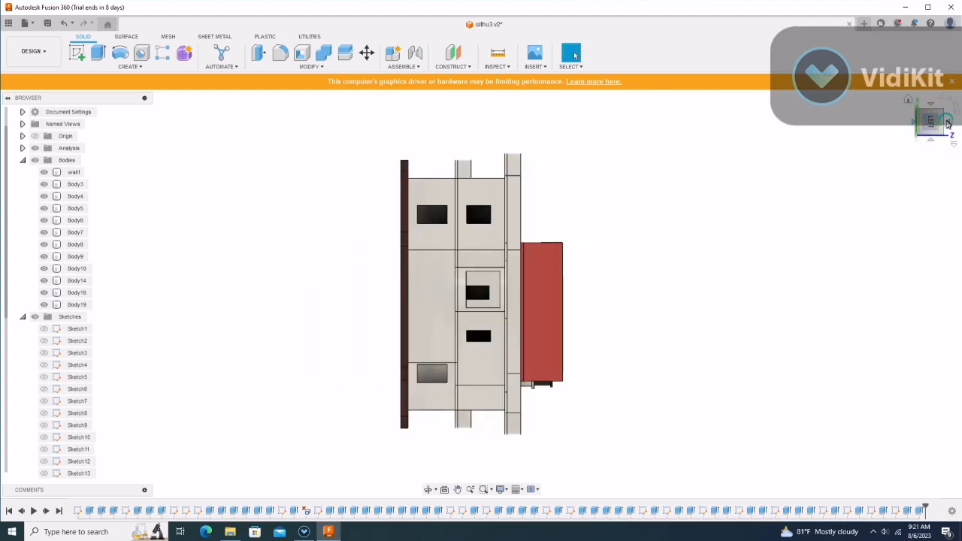
pyautogui.click(948, 124)
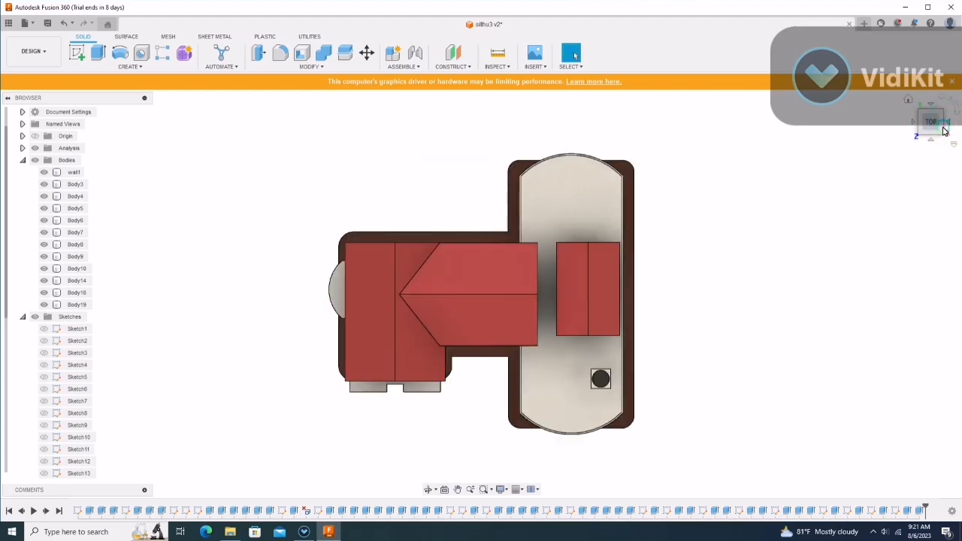